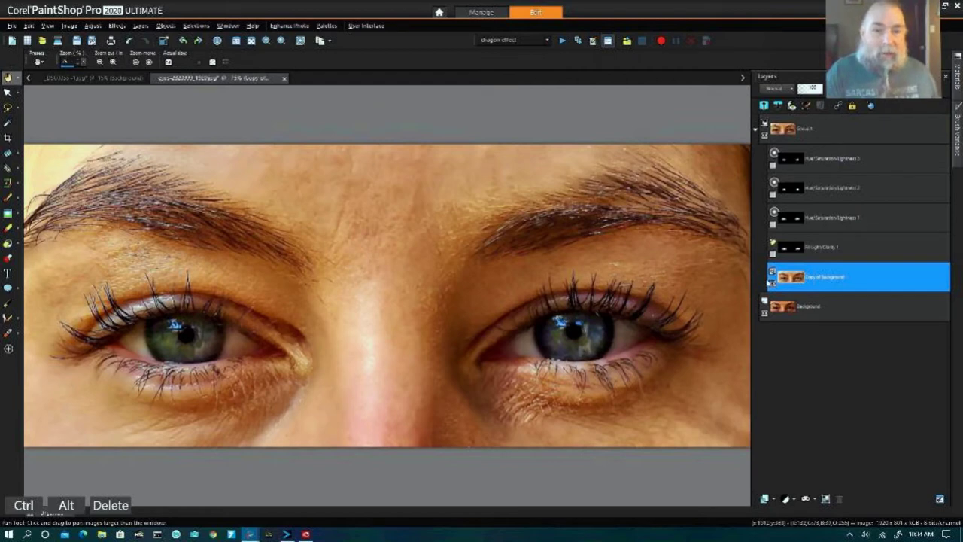
# Step: Compare the image with the background copy hidden and shown, then add a Fill Light/Clarity adjustment layer with raised Fill Light, Clarity and Sharpen
pyautogui.click(772, 282)
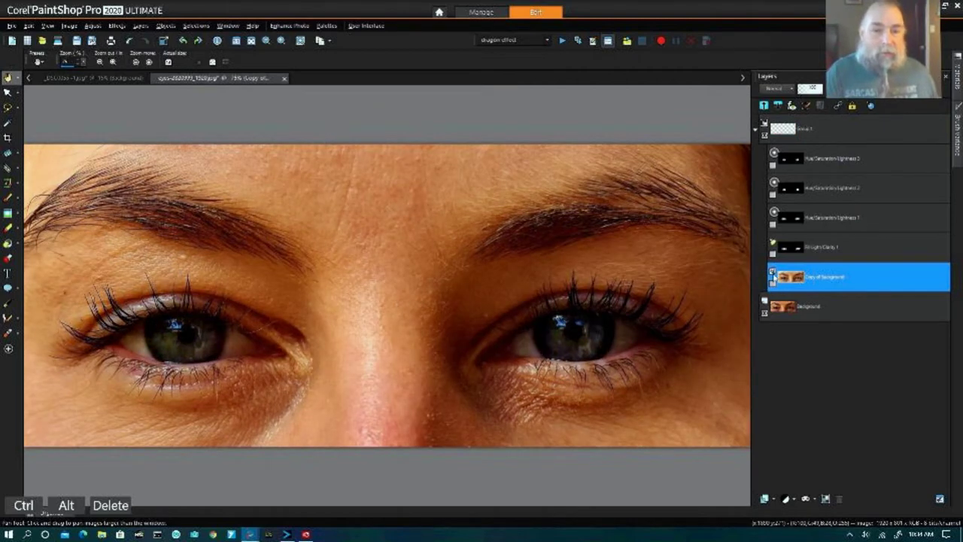
pyautogui.click(770, 282)
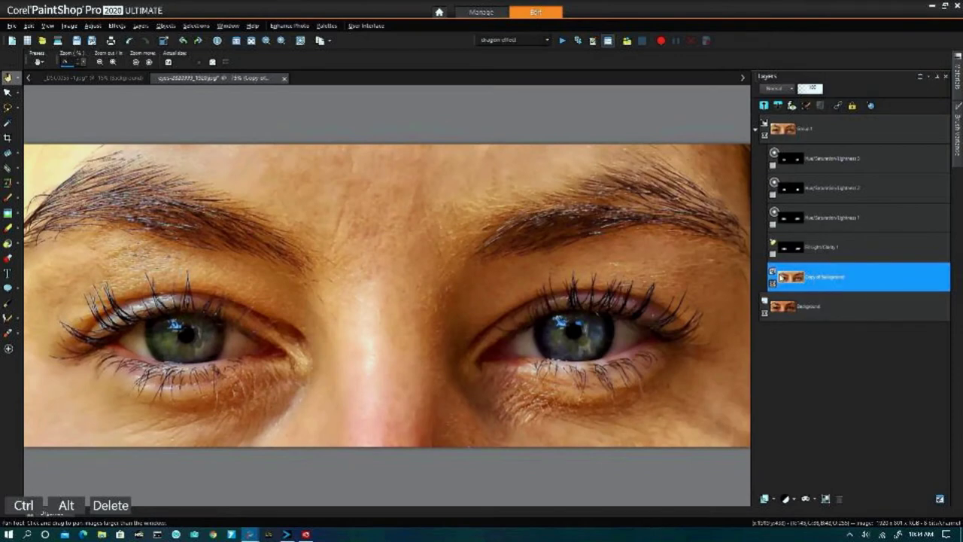
pyautogui.doubleClick(839, 248)
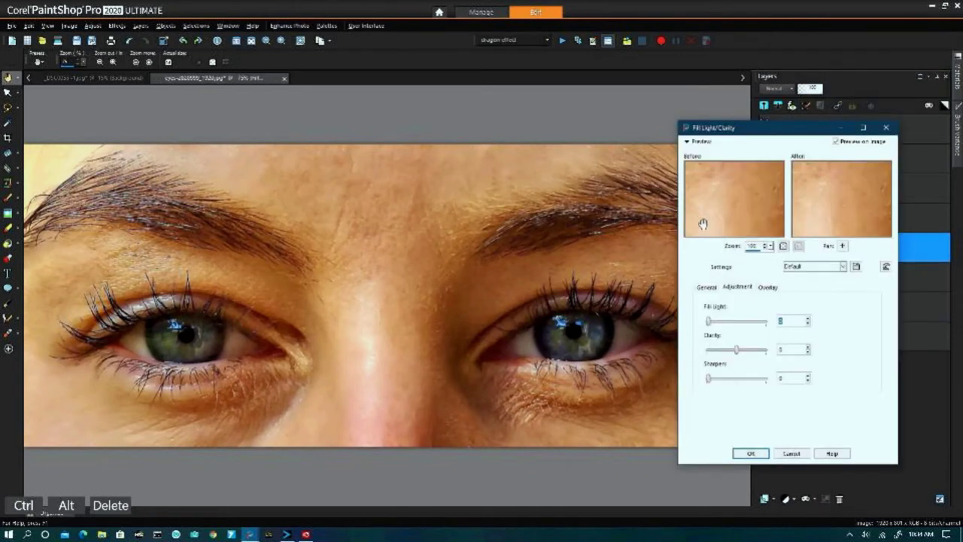
pyautogui.moveTo(709, 323); pyautogui.dragTo(736, 323)
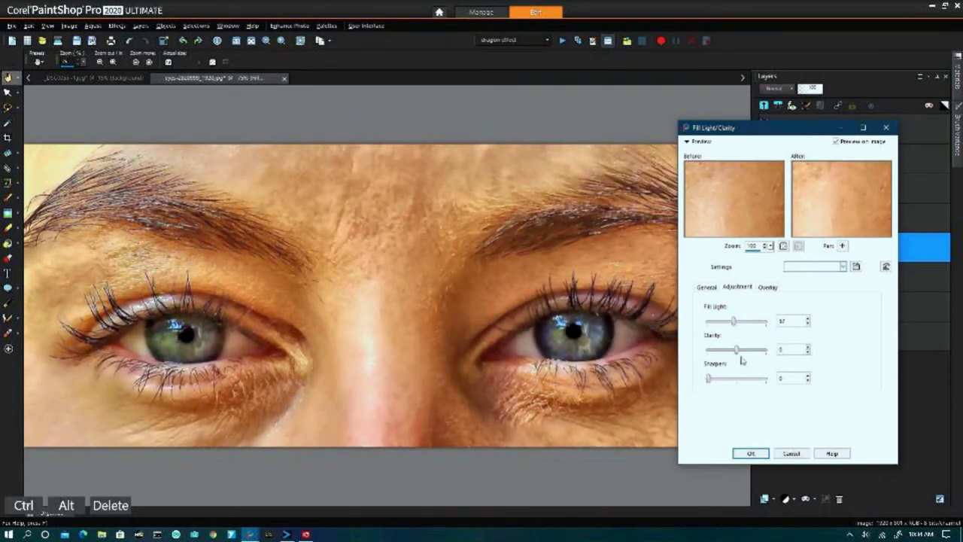
pyautogui.moveTo(738, 354); pyautogui.dragTo(721, 381)
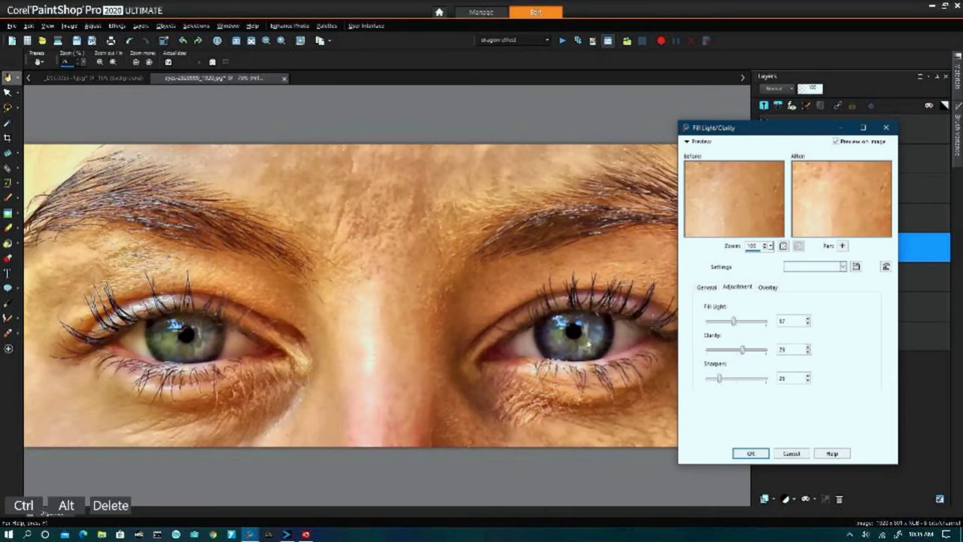
pyautogui.click(751, 454)
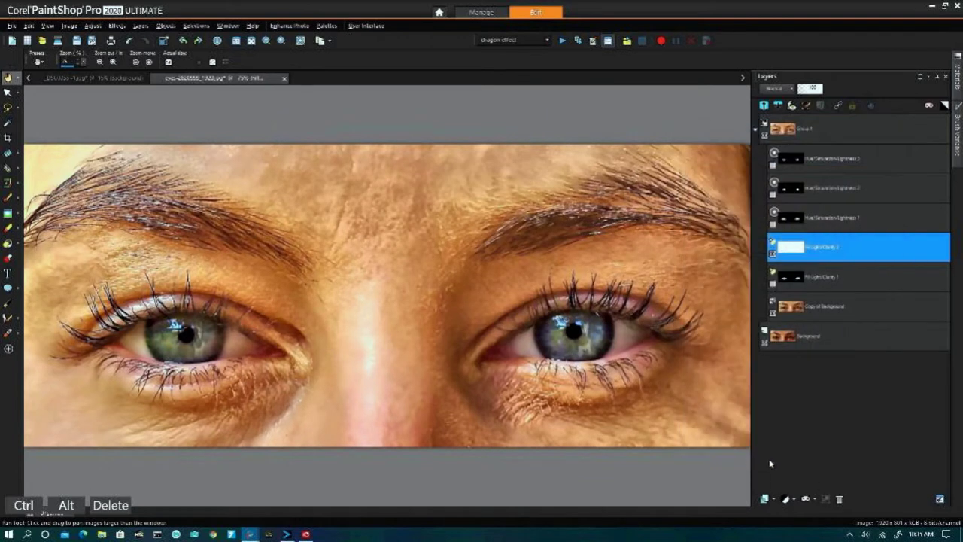
# Step: Invert the new Fill Light/Clarity layer's mask to black and paint white over both eyes
pyautogui.click(944, 106)
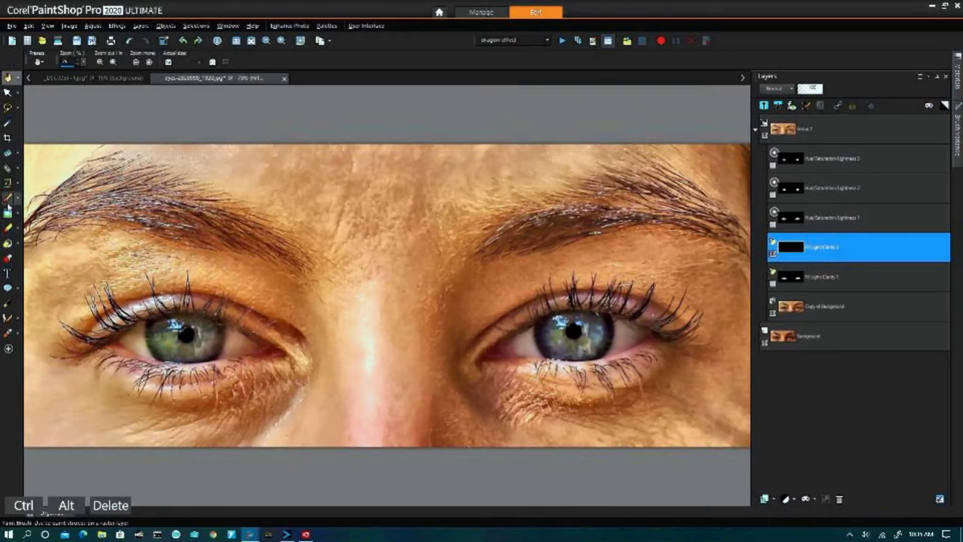
pyautogui.click(958, 79)
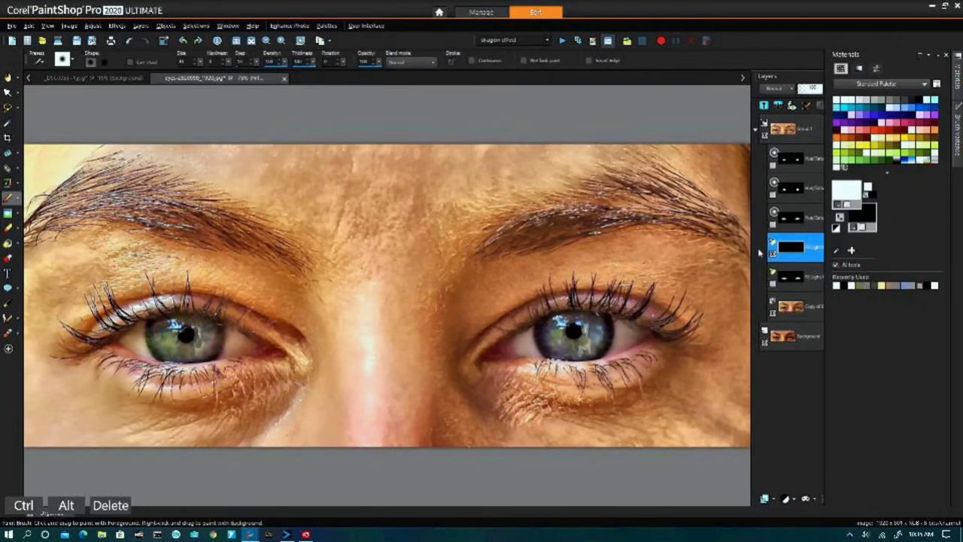
pyautogui.press('alt')
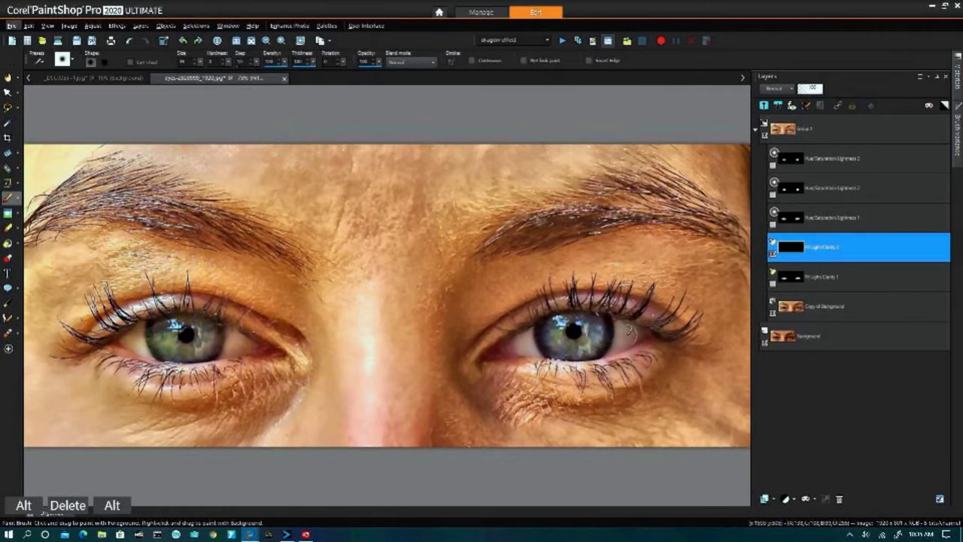
pyautogui.moveTo(631, 331)
pyautogui.mouseDown()
pyautogui.moveTo(590, 321)
pyautogui.moveTo(520, 342)
pyautogui.mouseUp()
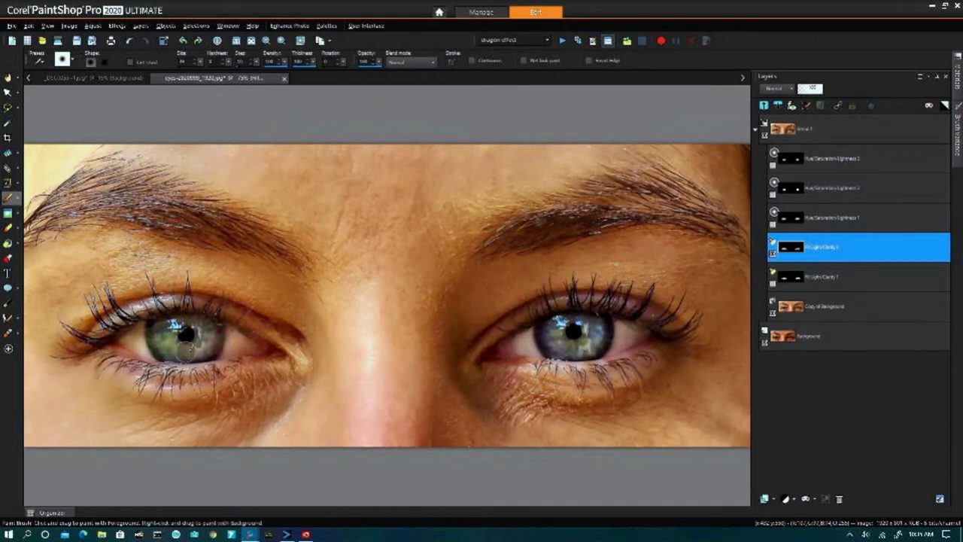
# Step: Toggle the visibility of the two Fill Light/Clarity layers to compare their effects on the eyes
pyautogui.click(772, 245)
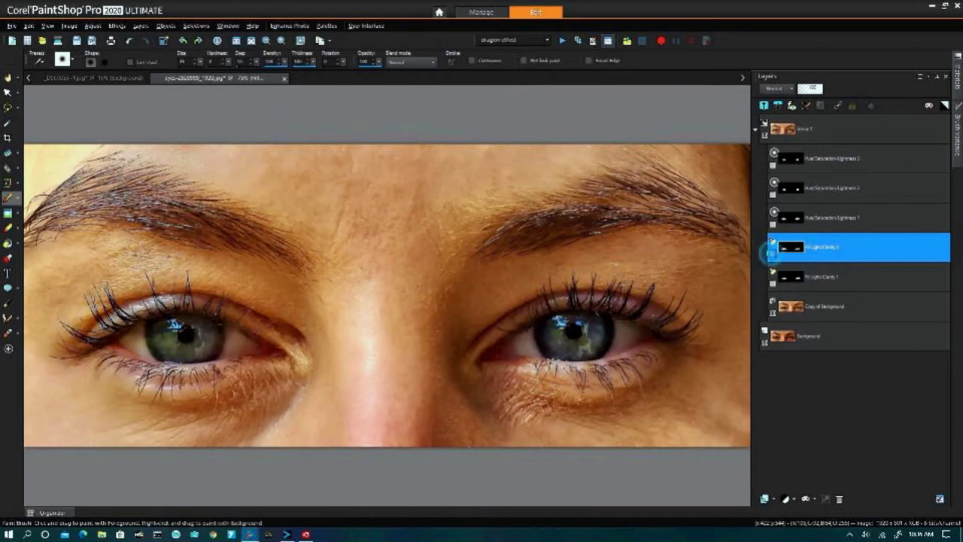
pyautogui.click(771, 244)
pyautogui.click(771, 245)
pyautogui.click(771, 285)
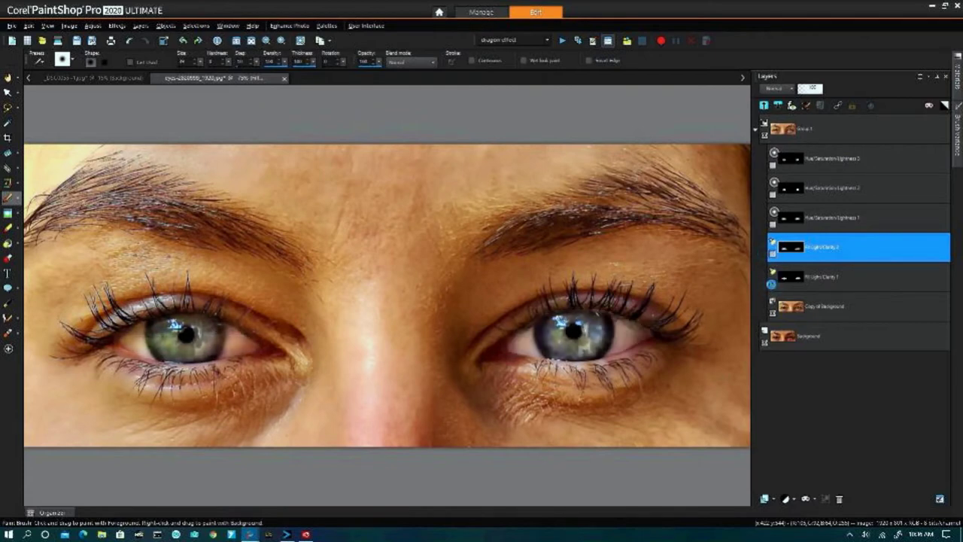
pyautogui.click(771, 284)
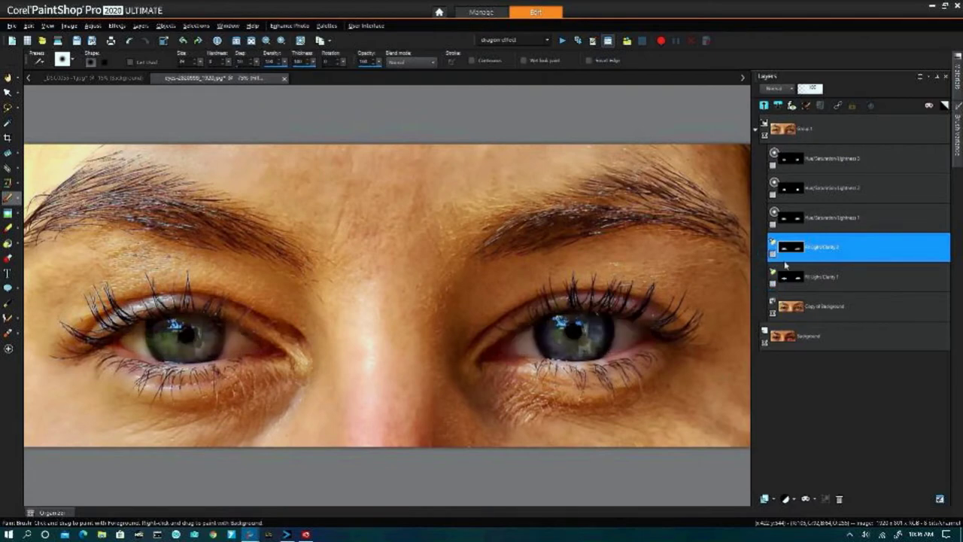
pyautogui.click(771, 251)
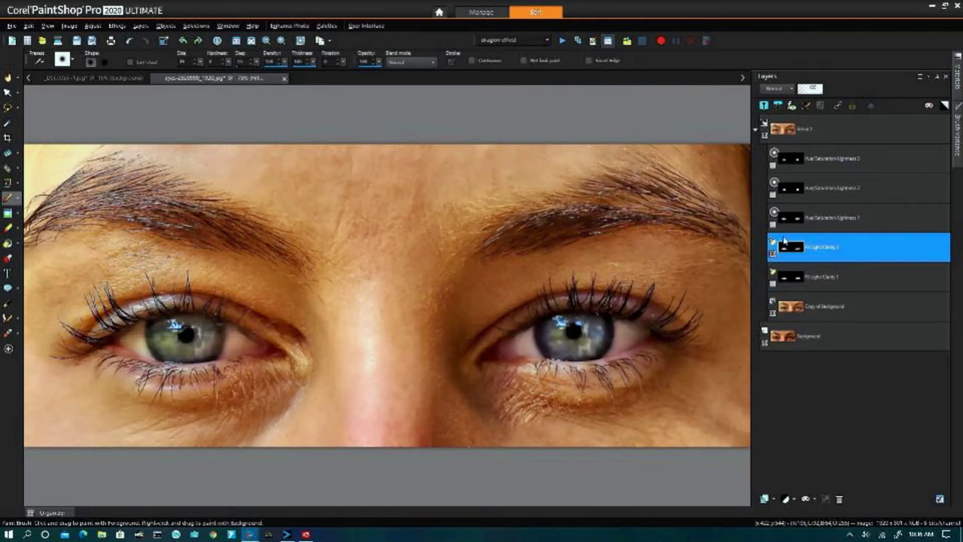
# Step: Reopen the new Fill Light/Clarity layer's properties, raise Fill Light and Clarity further, fine-tune Sharpen, and apply
pyautogui.doubleClick(774, 245)
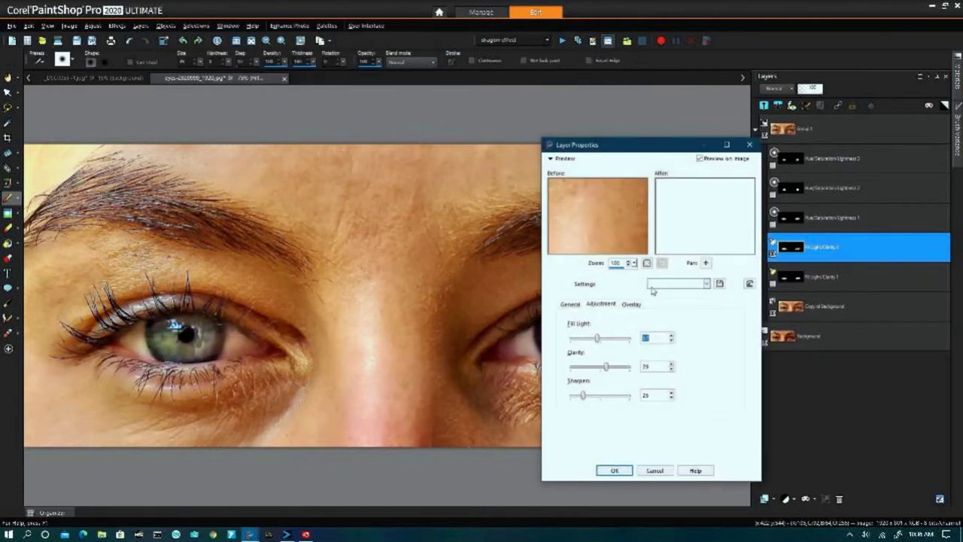
pyautogui.moveTo(599, 339); pyautogui.dragTo(611, 366)
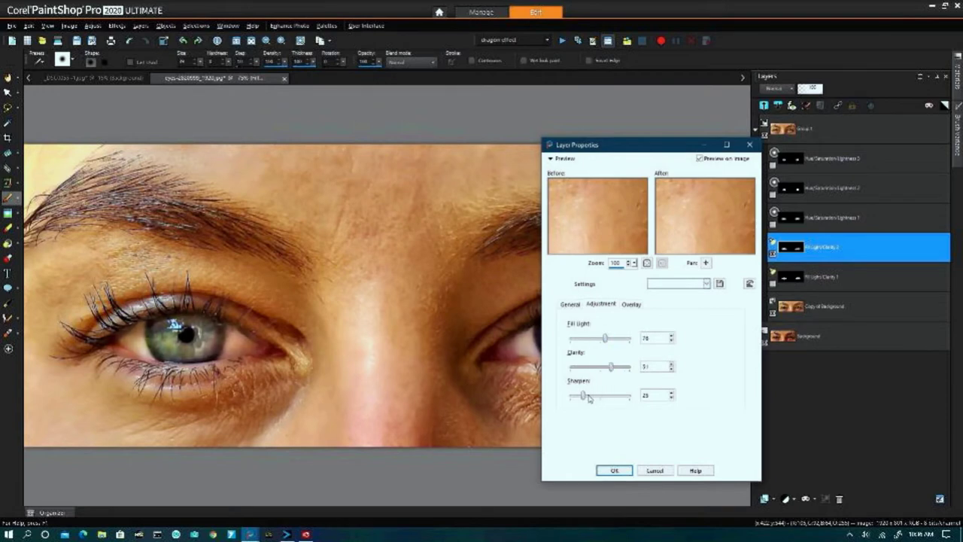
pyautogui.moveTo(590, 398); pyautogui.dragTo(586, 396)
pyautogui.click(614, 470)
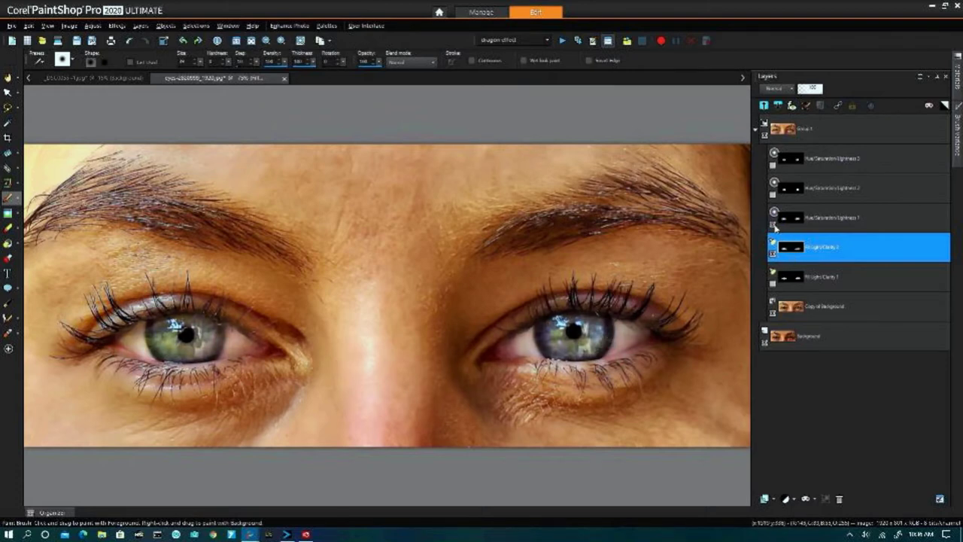
# Step: Add a Hue/Saturation/Lightness adjustment layer for Reds and narrow its color range around the eyes, using an exaggerated hue shift as a guide
pyautogui.click(786, 499)
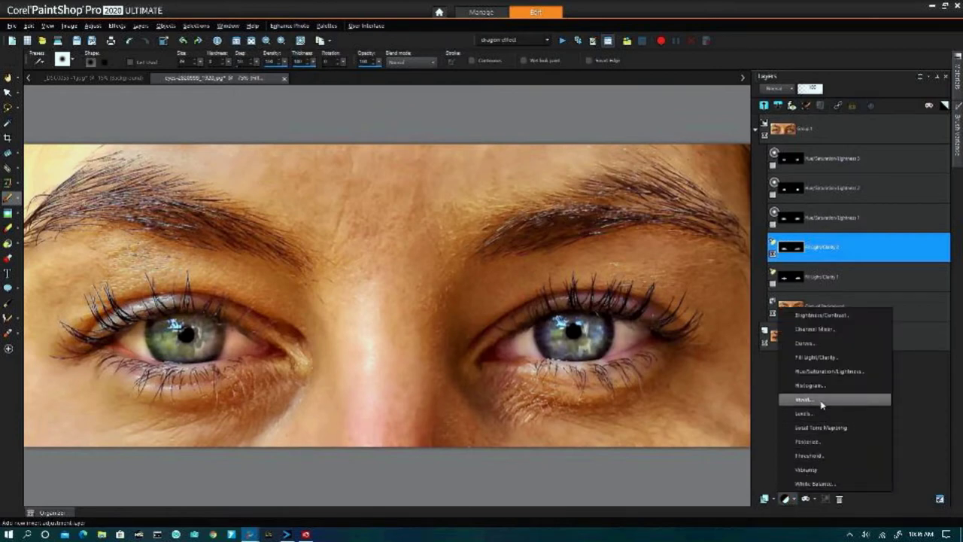
pyautogui.click(821, 372)
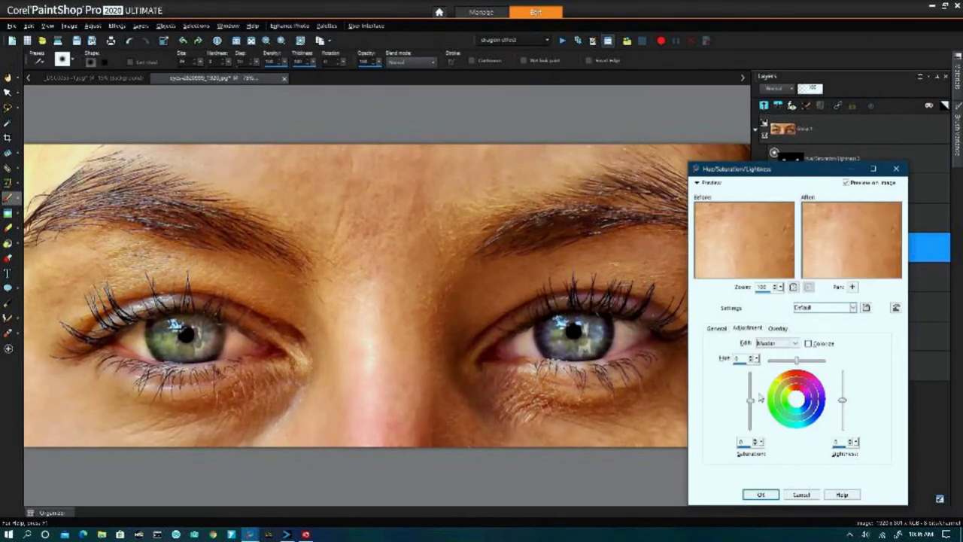
pyautogui.click(776, 343)
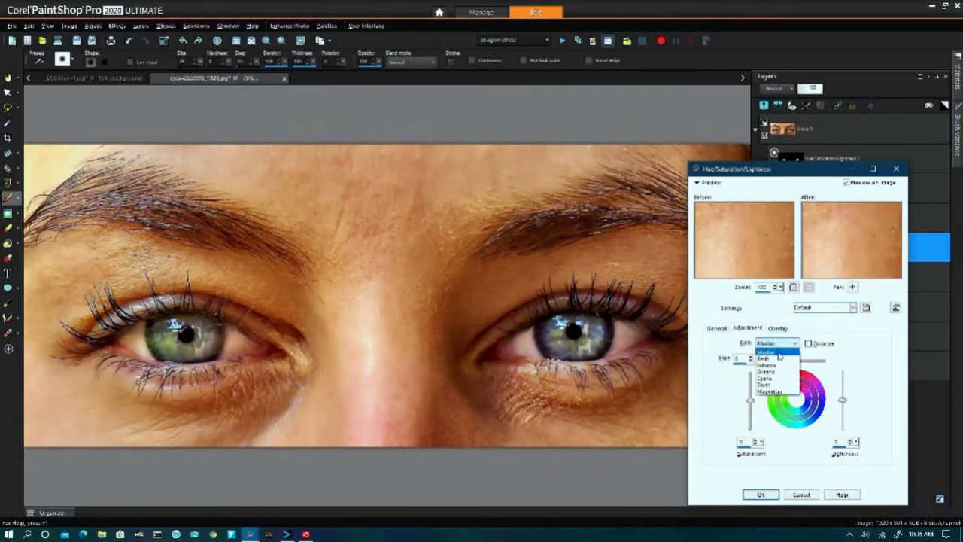
pyautogui.click(769, 355)
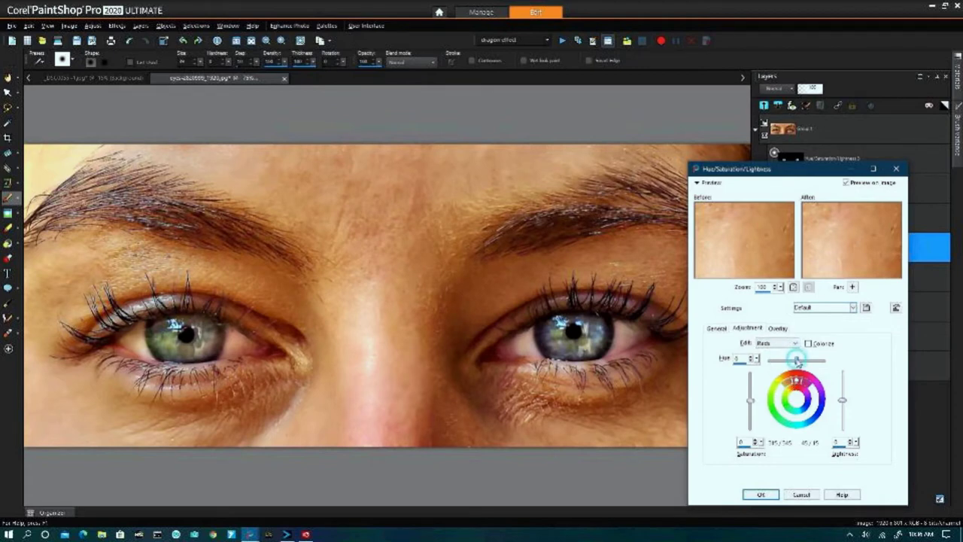
pyautogui.moveTo(797, 362); pyautogui.dragTo(819, 366)
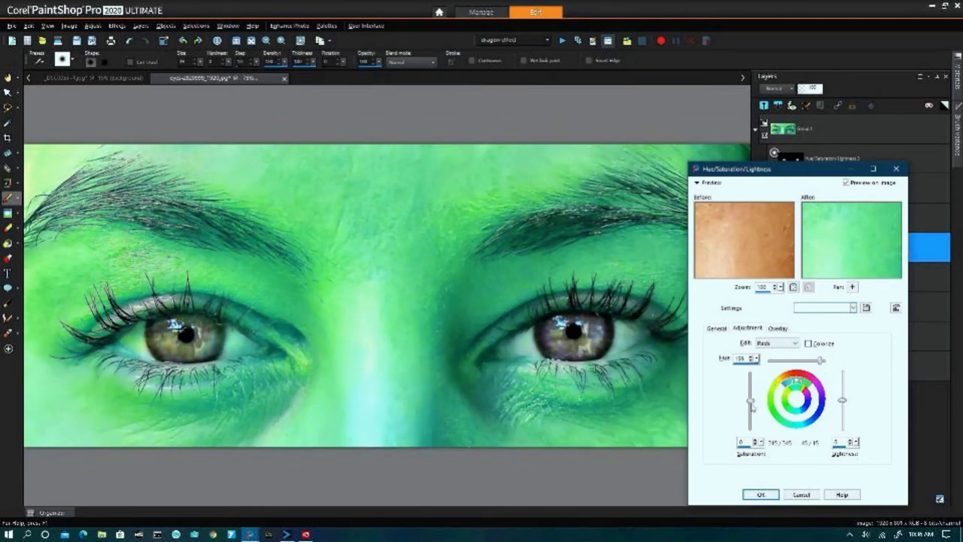
pyautogui.moveTo(750, 406)
pyautogui.mouseDown()
pyautogui.moveTo(750, 416)
pyautogui.moveTo(750, 400)
pyautogui.mouseUp()
pyautogui.moveTo(785, 384); pyautogui.dragTo(800, 381)
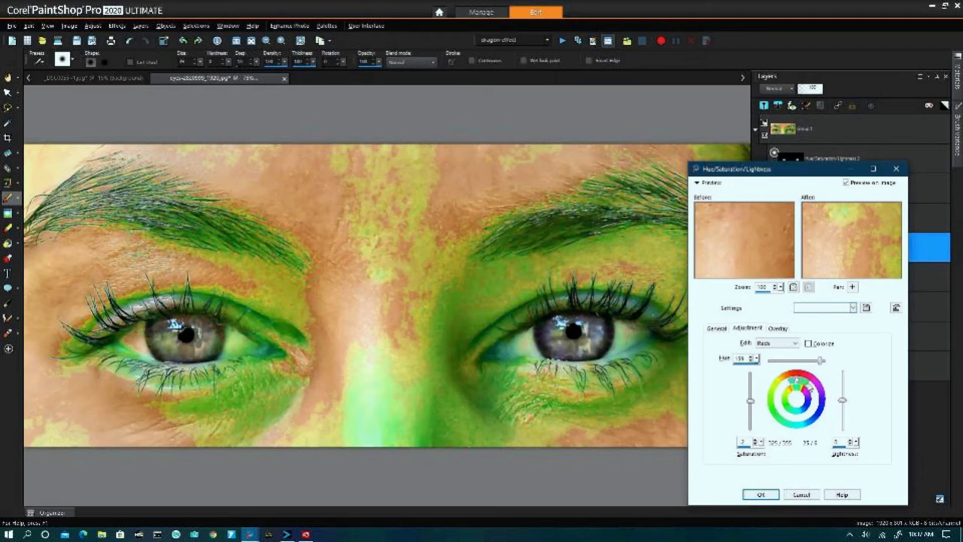
pyautogui.moveTo(809, 387); pyautogui.dragTo(801, 382)
pyautogui.moveTo(791, 382); pyautogui.dragTo(789, 385)
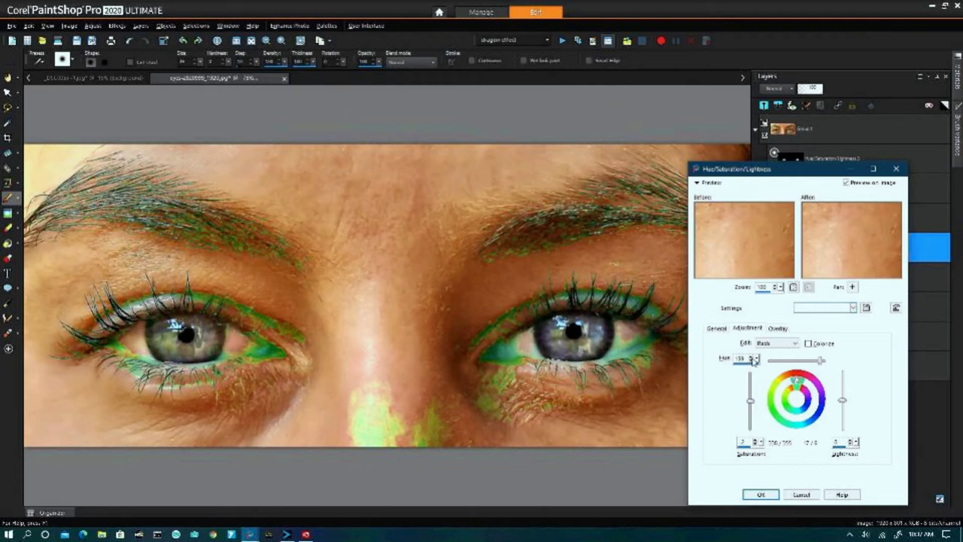
# Step: Check the Reds range with another strong hue shift, return the hue to neutral, reduce the saturation, and apply the adjustment
pyautogui.moveTo(755, 359); pyautogui.dragTo(685, 363)
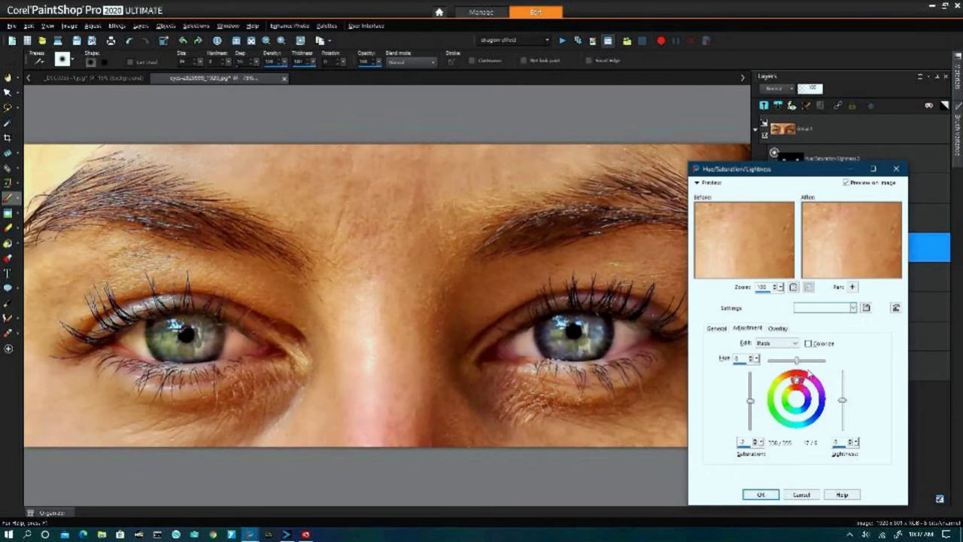
pyautogui.moveTo(799, 361); pyautogui.dragTo(820, 360)
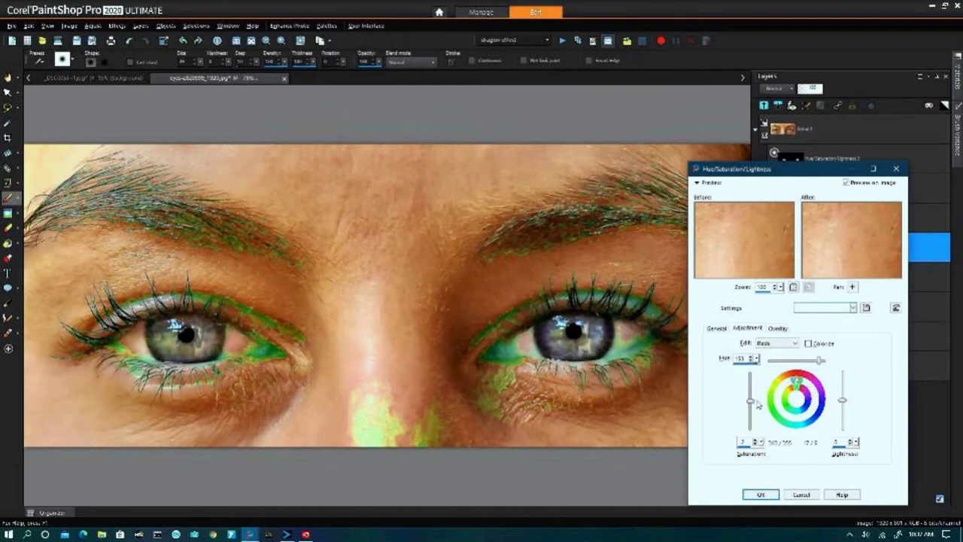
pyautogui.moveTo(758, 405); pyautogui.dragTo(750, 422)
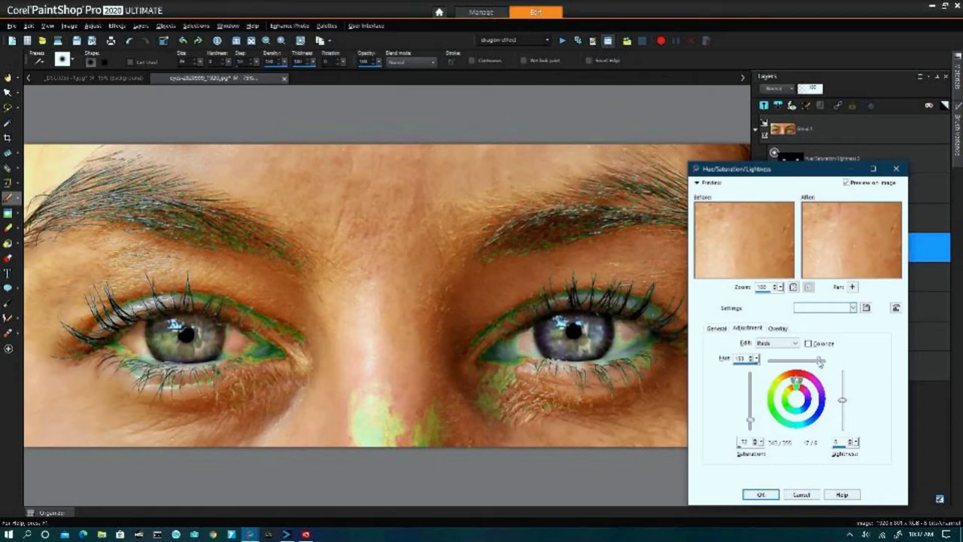
pyautogui.moveTo(820, 362); pyautogui.dragTo(795, 360)
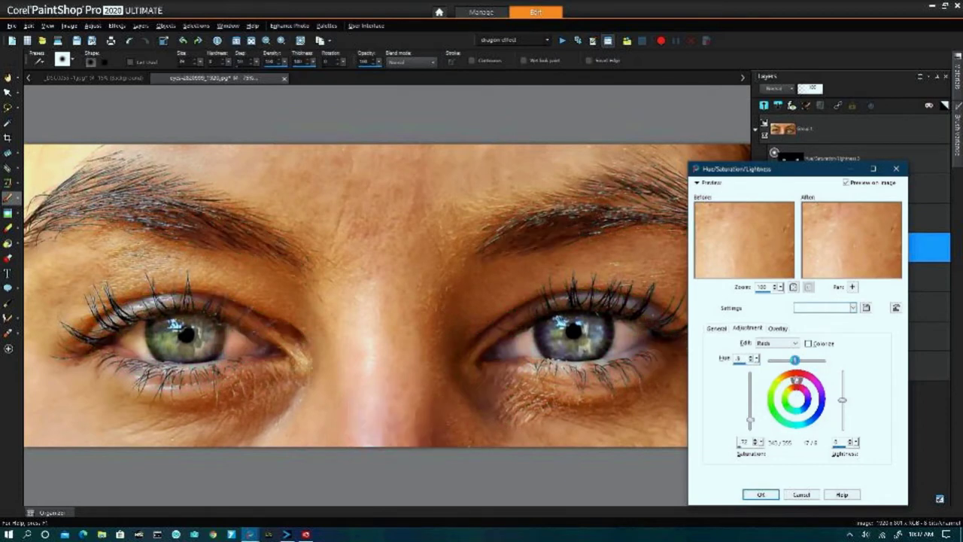
pyautogui.doubleClick(737, 358)
pyautogui.moveTo(750, 423); pyautogui.dragTo(750, 412)
pyautogui.click(760, 494)
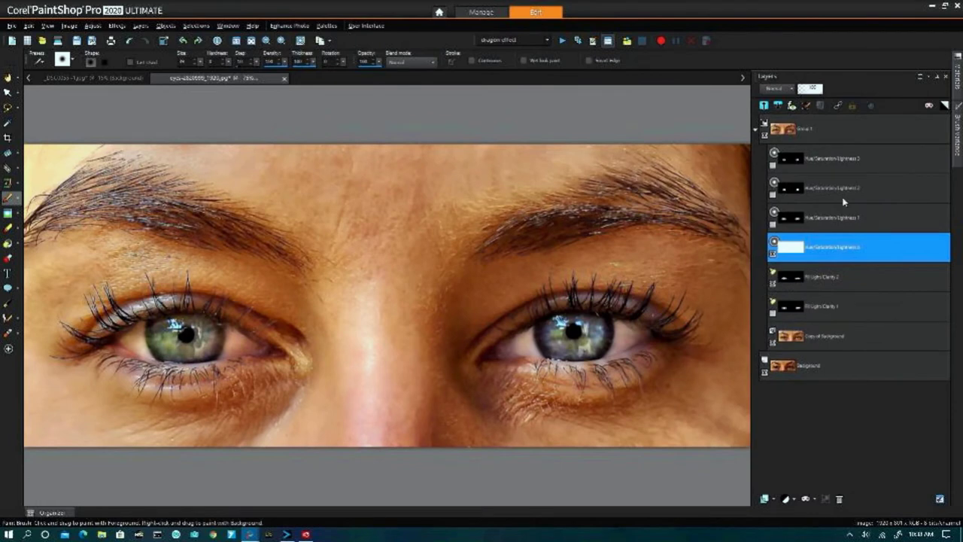
# Step: Invert the Reds adjustment layer's mask to black, paint white over the reddish eye whites, and undo an unwanted stroke
pyautogui.hotkey('ctrl', 'shift', 'i')
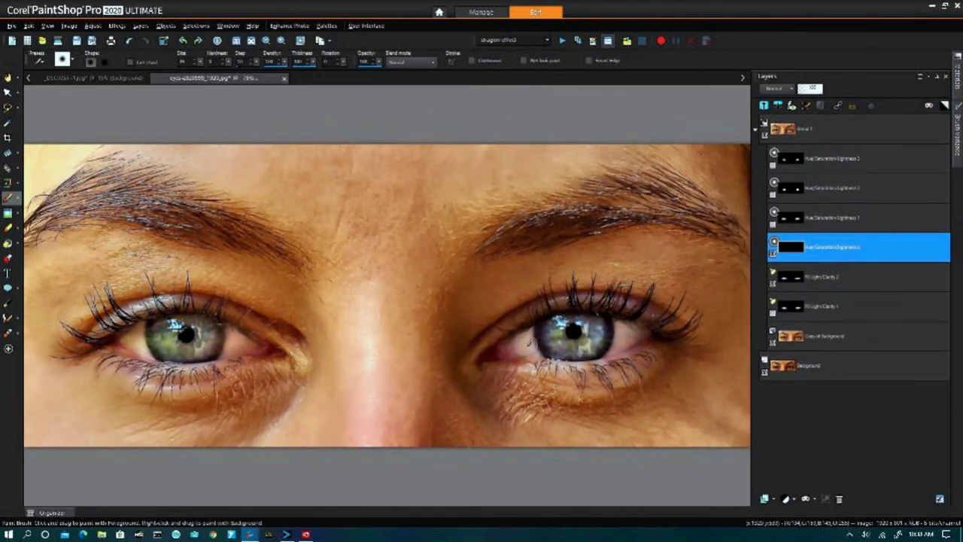
pyautogui.press('alt')
pyautogui.moveTo(525, 355); pyautogui.dragTo(523, 331)
pyautogui.hotkey('ctrl', 'z')
pyautogui.moveTo(801, 251)
# Step: Outline the visible eyeball areas of both eyes with the Freehand Selection tool in Add mode
pyautogui.click(8, 107)
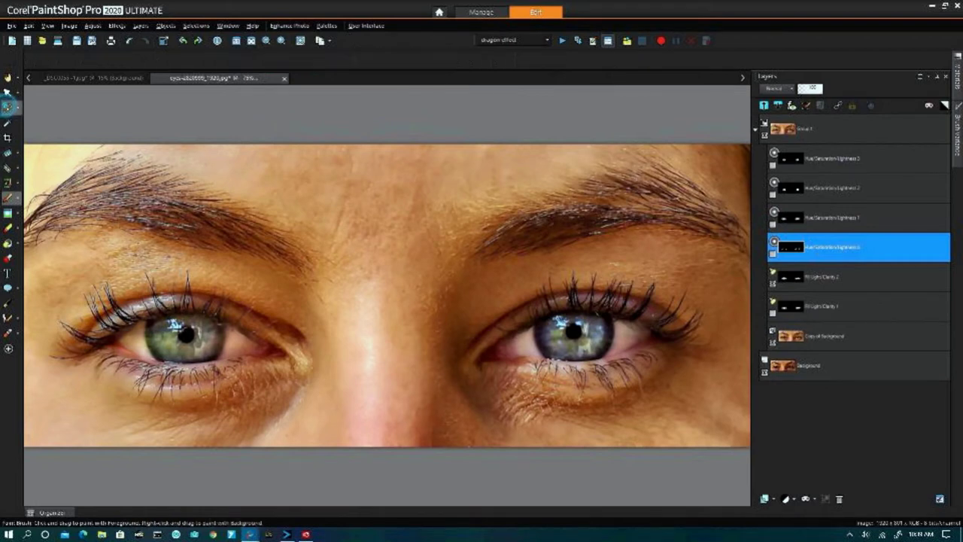
pyautogui.moveTo(230, 319)
pyautogui.mouseDown()
pyautogui.moveTo(172, 322)
pyautogui.moveTo(113, 348)
pyautogui.moveTo(157, 367)
pyautogui.moveTo(256, 361)
pyautogui.moveTo(271, 347)
pyautogui.moveTo(234, 329)
pyautogui.mouseUp()
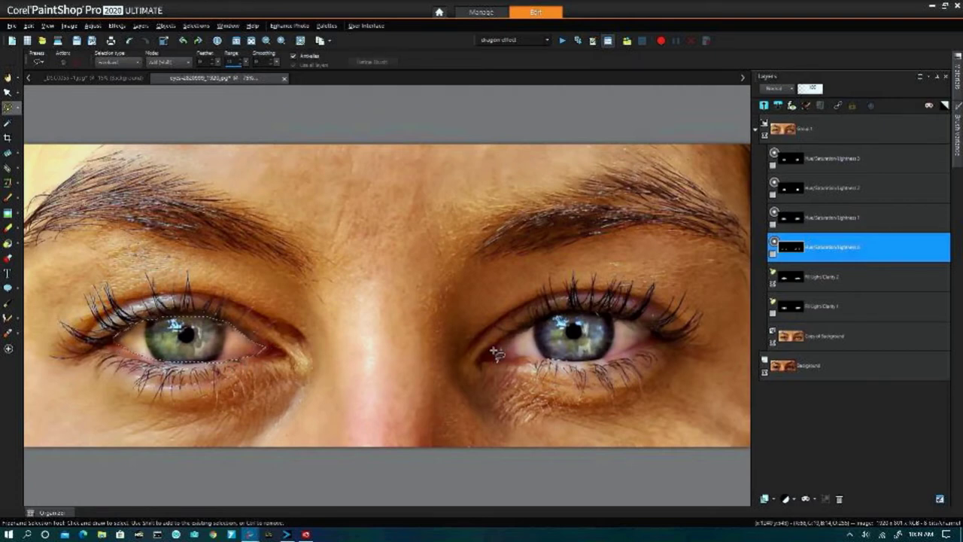
pyautogui.moveTo(494, 354)
pyautogui.mouseDown()
pyautogui.moveTo(582, 311)
pyautogui.moveTo(660, 333)
pyautogui.moveTo(573, 364)
pyautogui.moveTo(519, 362)
pyautogui.moveTo(495, 350)
pyautogui.mouseUp()
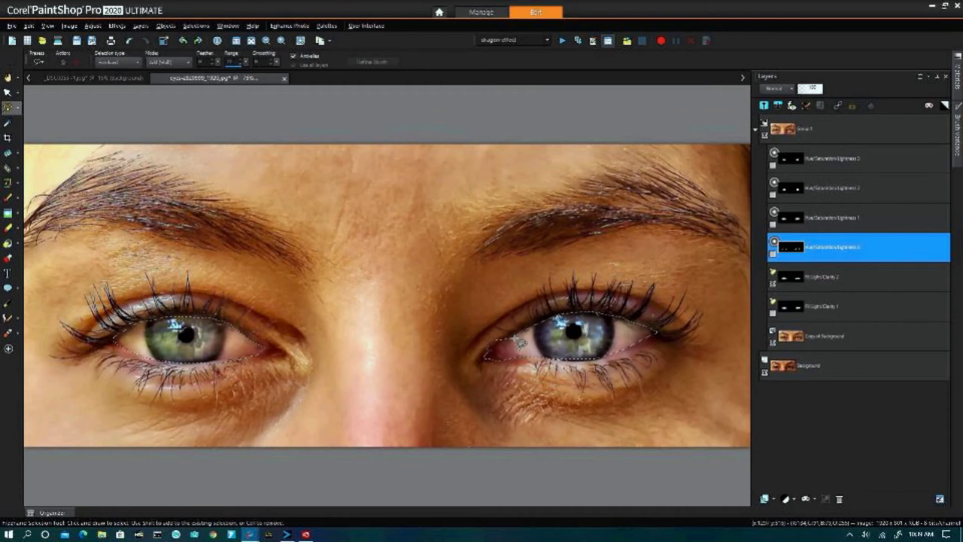
pyautogui.press('ctrl')
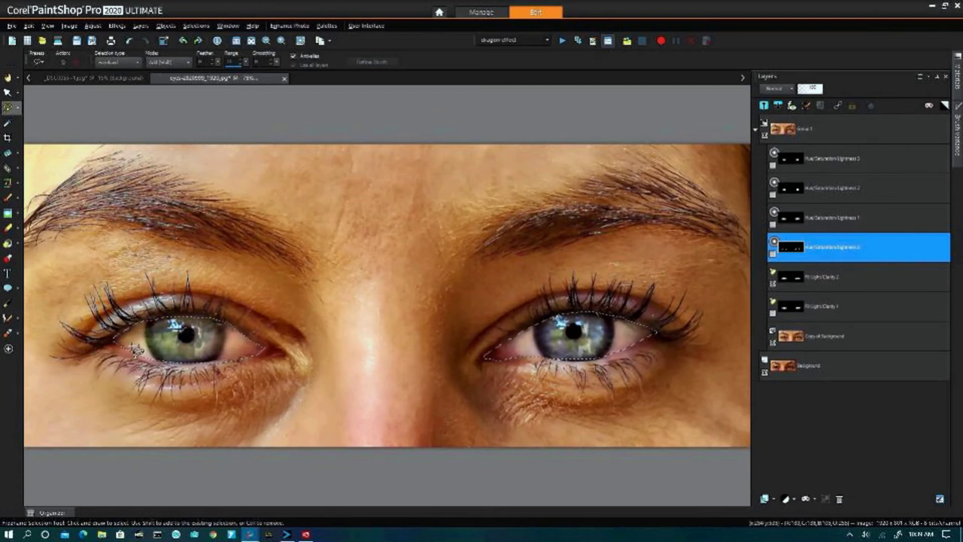
pyautogui.press('ctrl')
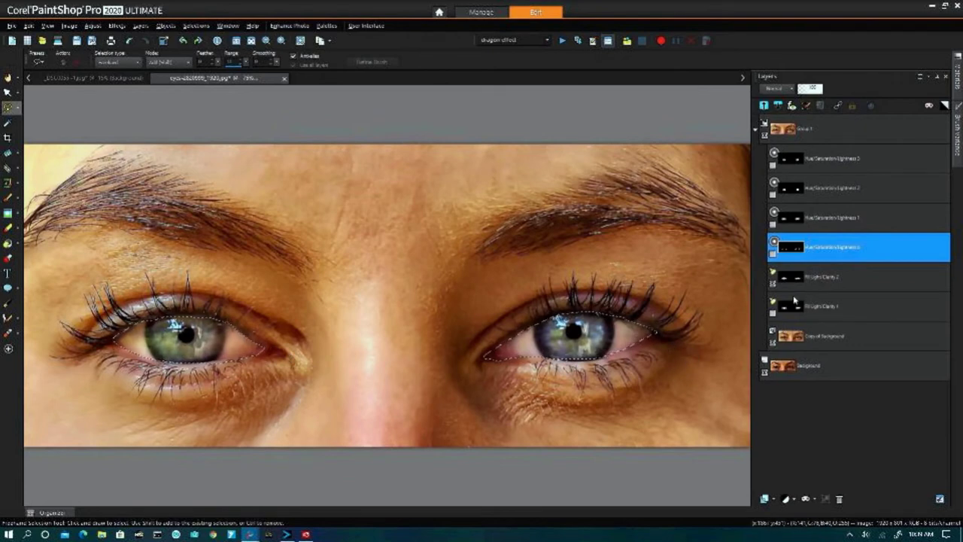
# Step: Add a Hue/Saturation/Lightness adjustment layer to the selected eyeballs, setting the Reds to about -36 saturation and 4 lightness
pyautogui.click(786, 498)
pyautogui.click(816, 370)
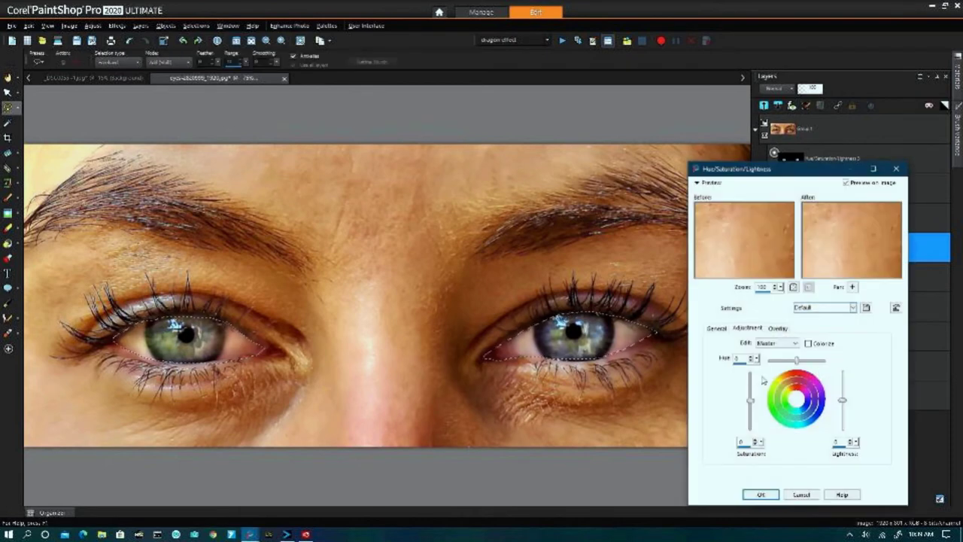
pyautogui.click(774, 342)
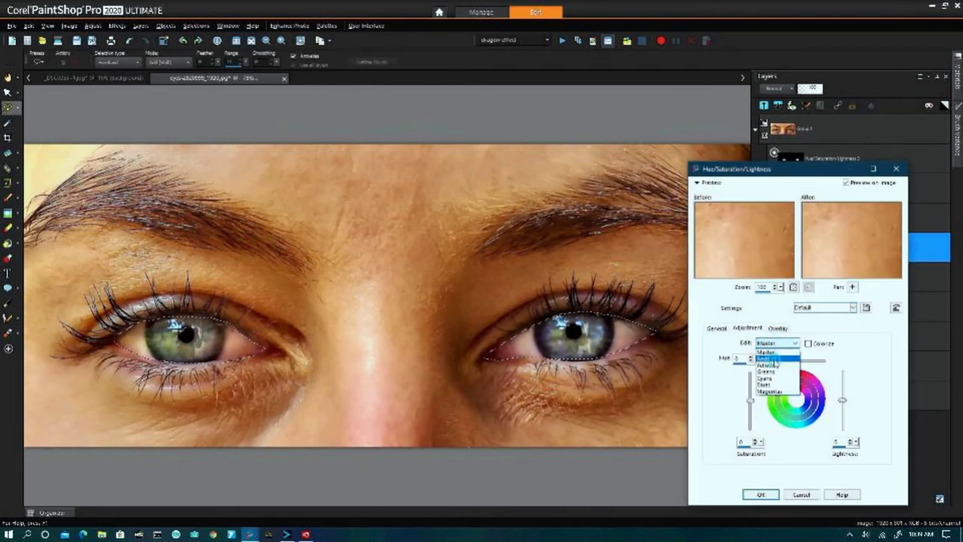
pyautogui.click(766, 354)
pyautogui.moveTo(750, 398); pyautogui.dragTo(750, 412)
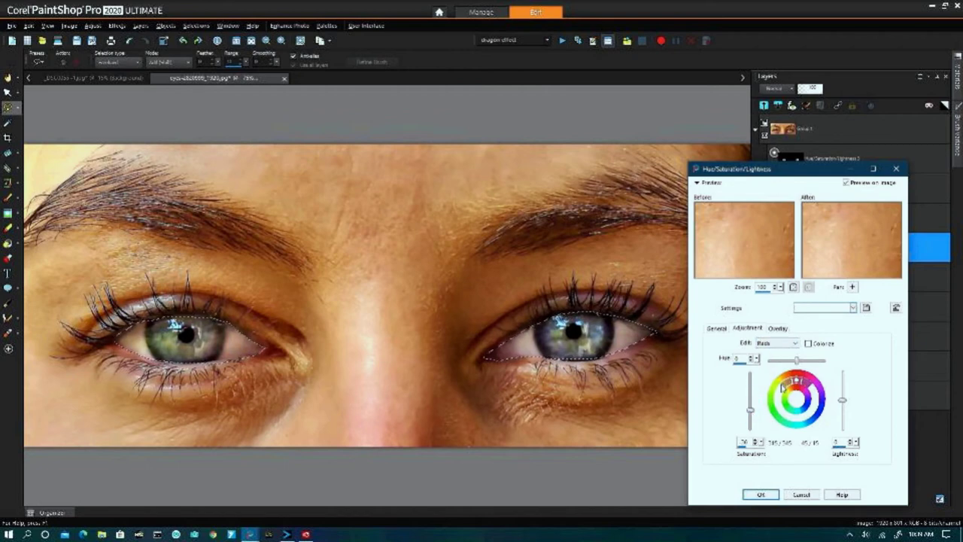
pyautogui.moveTo(844, 405)
pyautogui.mouseDown()
pyautogui.moveTo(843, 394)
pyautogui.moveTo(843, 402)
pyautogui.mouseUp()
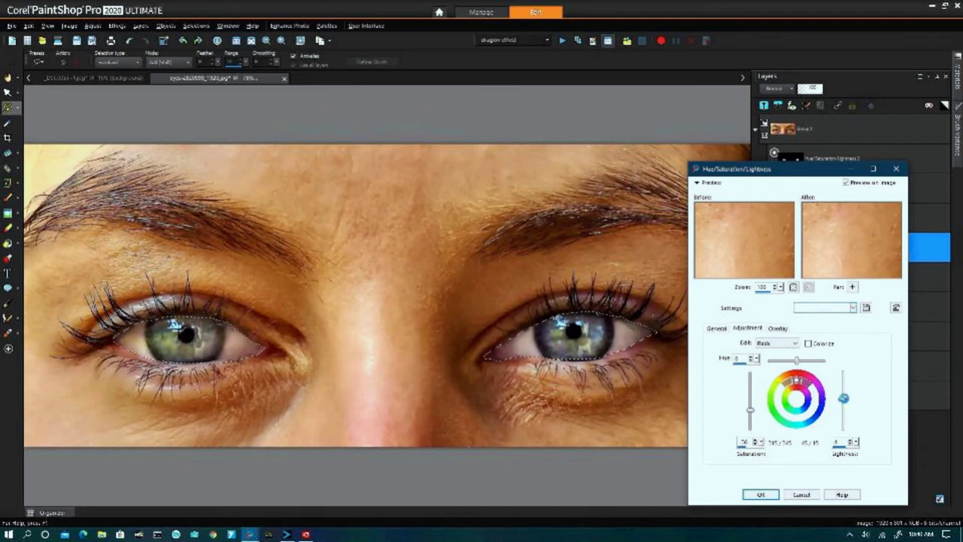
pyautogui.click(762, 494)
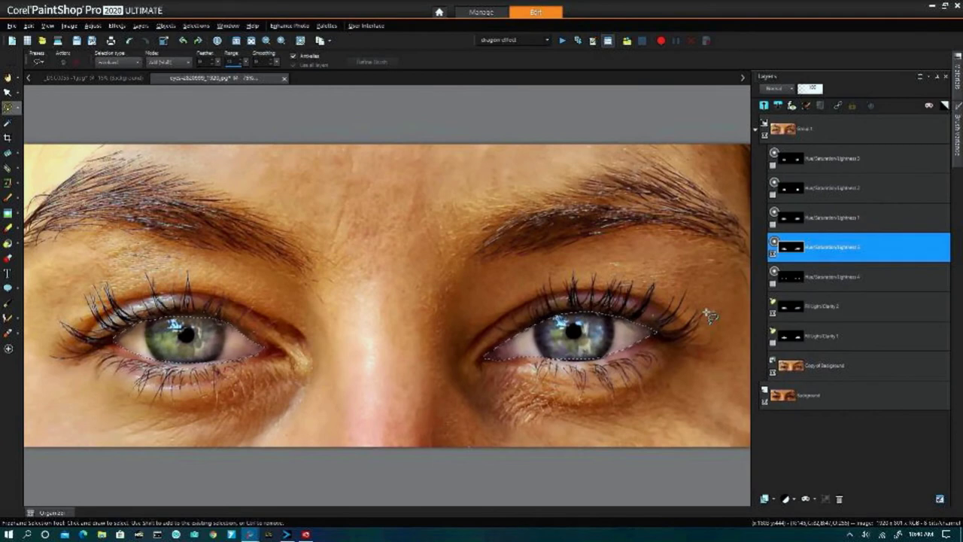
# Step: Deselect the eyeballs and soften the new Reds layer's mask with a Gaussian Blur of radius 10
pyautogui.press('ctrl')
pyautogui.hotkey('ctrl', 'd')
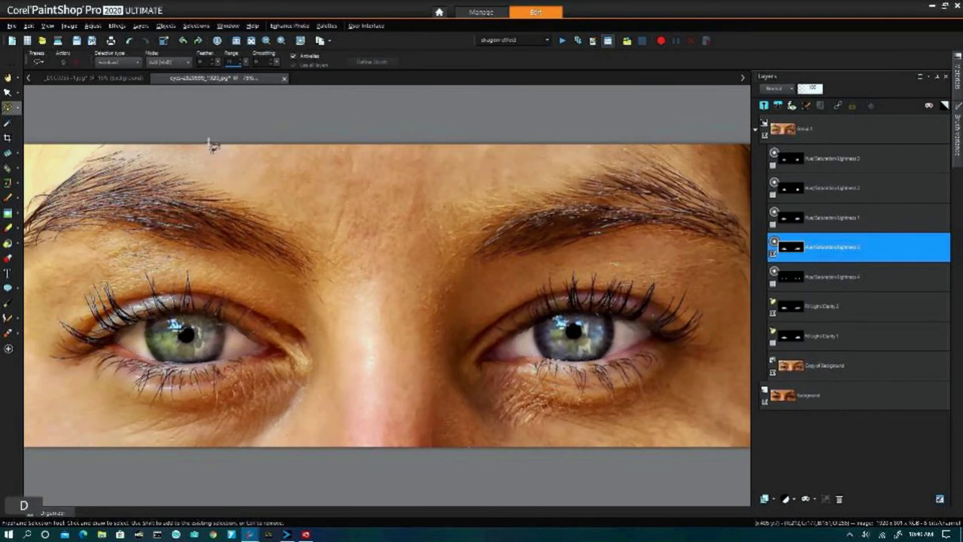
pyautogui.click(93, 25)
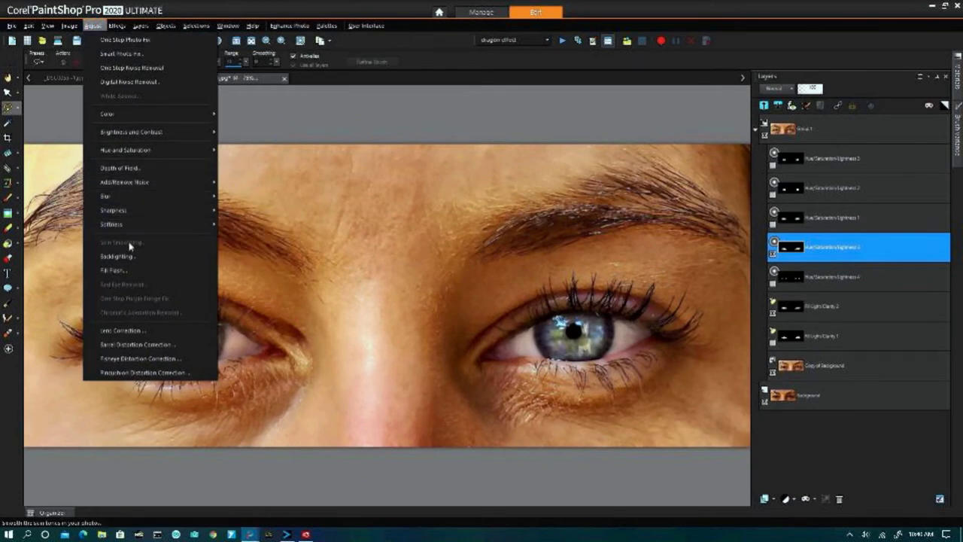
pyautogui.moveTo(141, 201)
pyautogui.click(254, 238)
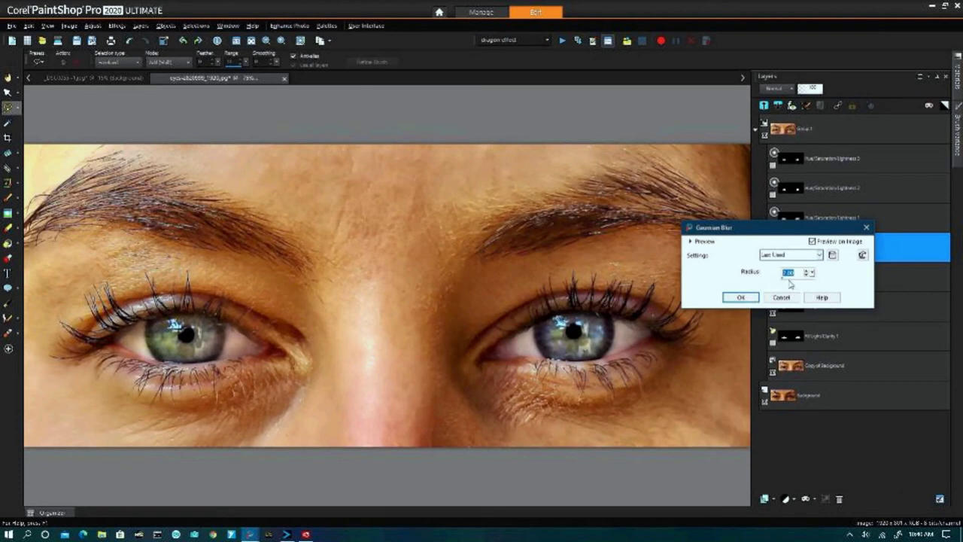
pyautogui.write('10')
pyautogui.click(740, 298)
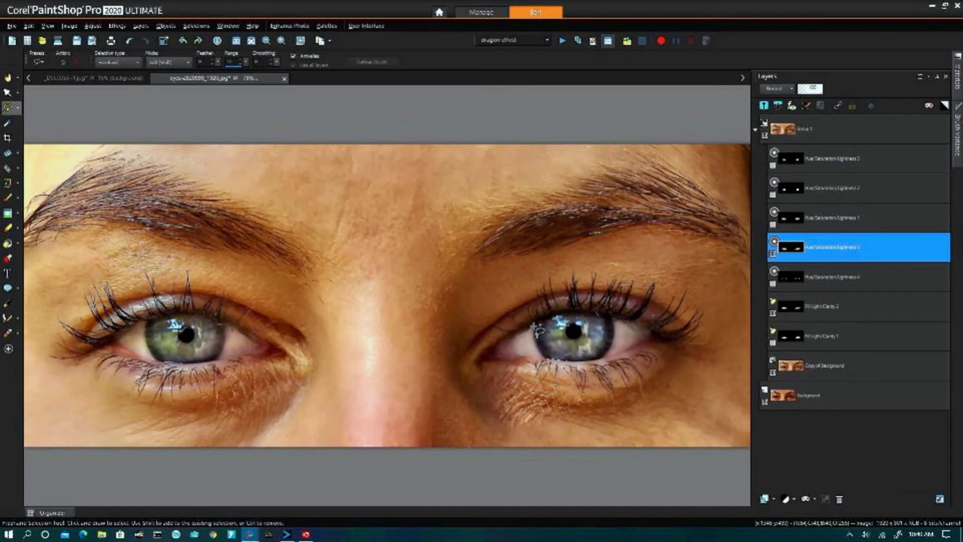
# Step: Outline the irises of both eyes with the Freehand Selection tool and subtract the pupils from the selection
pyautogui.moveTo(538, 328)
pyautogui.mouseDown()
pyautogui.moveTo(546, 357)
pyautogui.moveTo(579, 366)
pyautogui.moveTo(596, 364)
pyautogui.moveTo(621, 325)
pyautogui.moveTo(611, 314)
pyautogui.moveTo(557, 314)
pyautogui.moveTo(538, 331)
pyautogui.mouseUp()
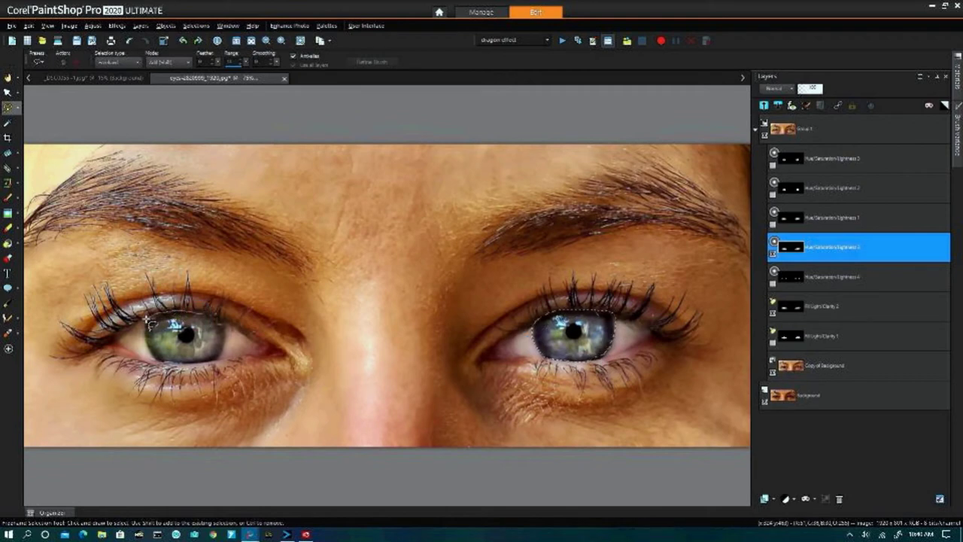
pyautogui.moveTo(151, 323)
pyautogui.mouseDown()
pyautogui.moveTo(150, 353)
pyautogui.moveTo(181, 369)
pyautogui.moveTo(222, 357)
pyautogui.moveTo(232, 336)
pyautogui.moveTo(223, 322)
pyautogui.mouseUp()
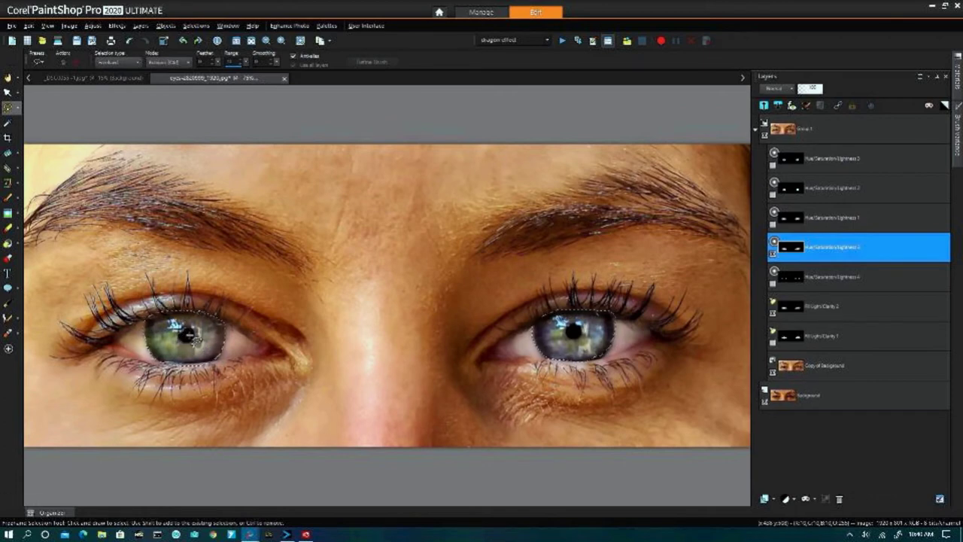
pyautogui.press('ctrl')
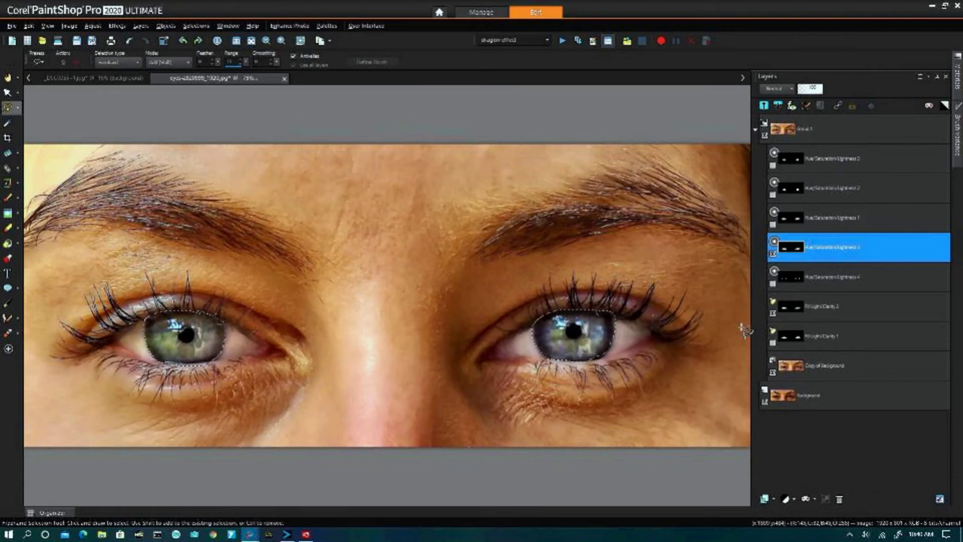
# Step: Colorize the selected irises red with a Hue/Saturation/Lightness adjustment layer, using saturation 65 and lightness about -22
pyautogui.click(786, 498)
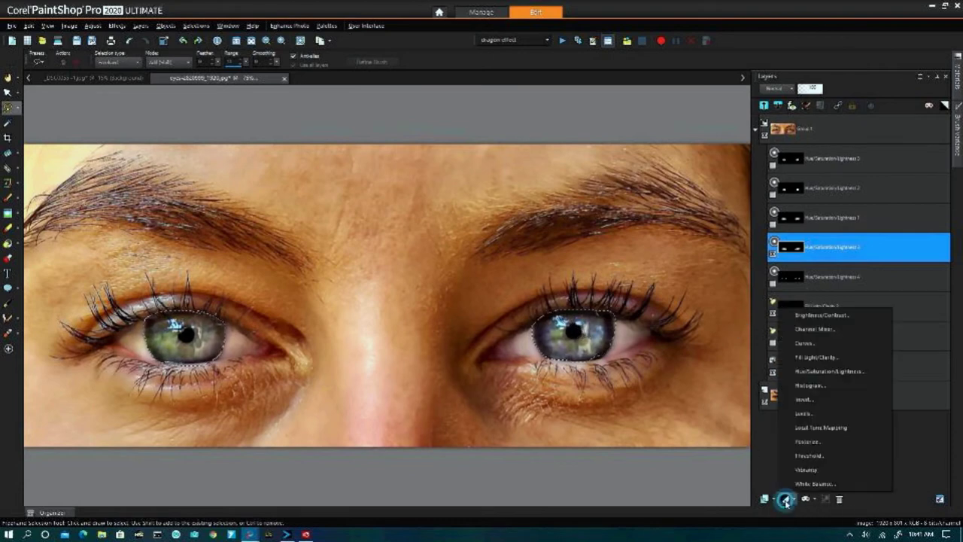
pyautogui.click(812, 371)
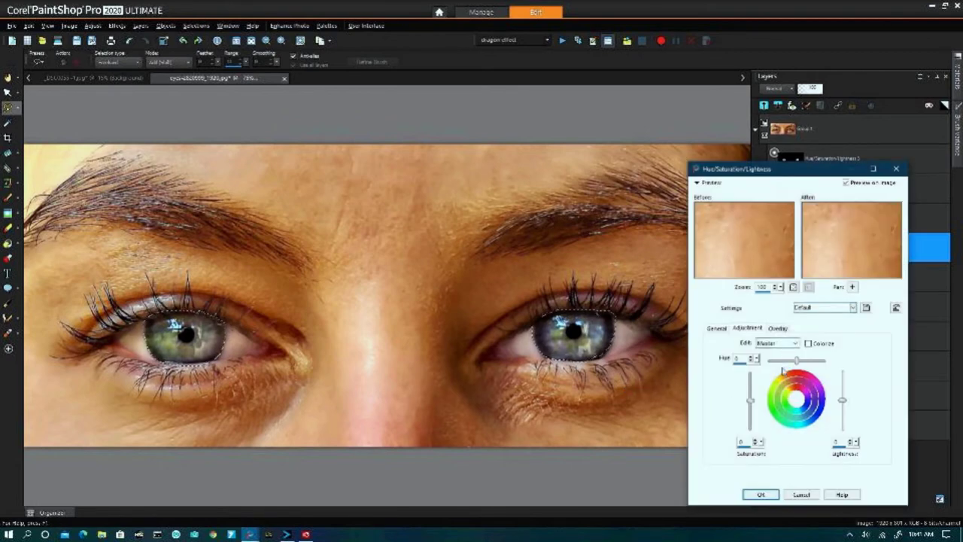
pyautogui.click(808, 343)
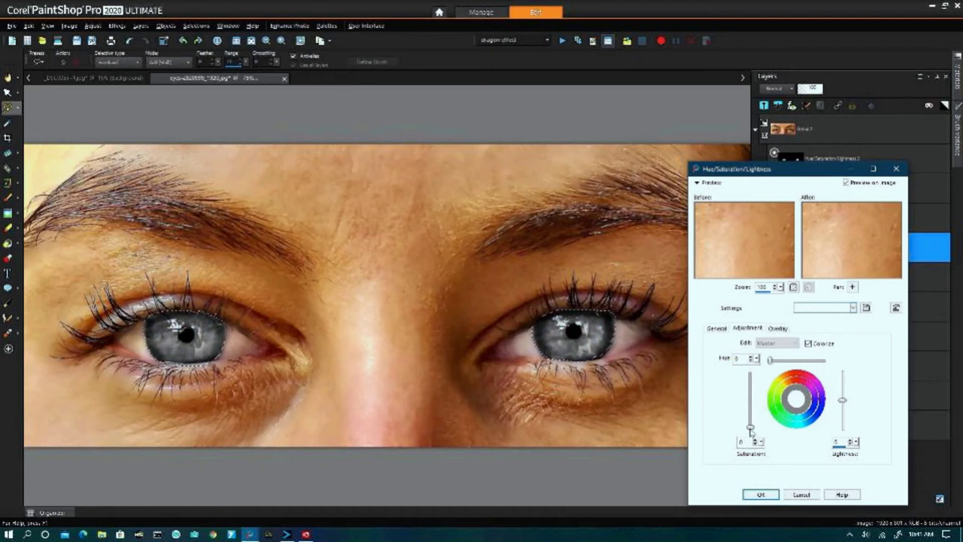
pyautogui.moveTo(750, 427); pyautogui.dragTo(750, 385)
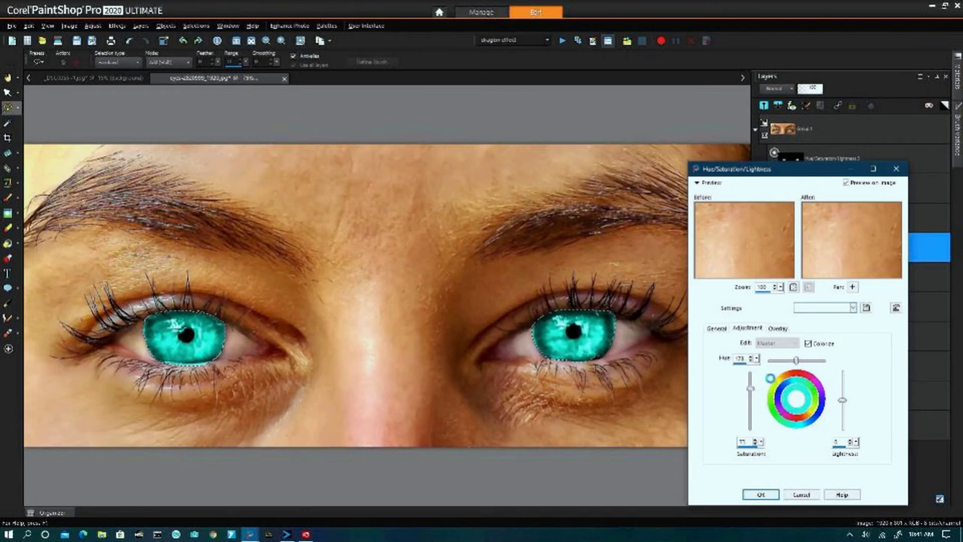
pyautogui.moveTo(797, 361); pyautogui.dragTo(827, 362)
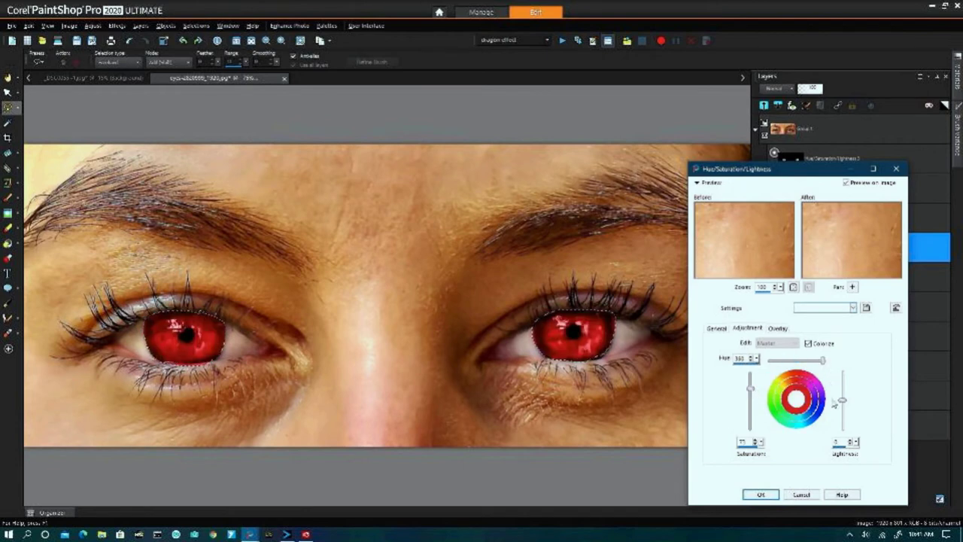
pyautogui.moveTo(750, 388); pyautogui.dragTo(750, 393)
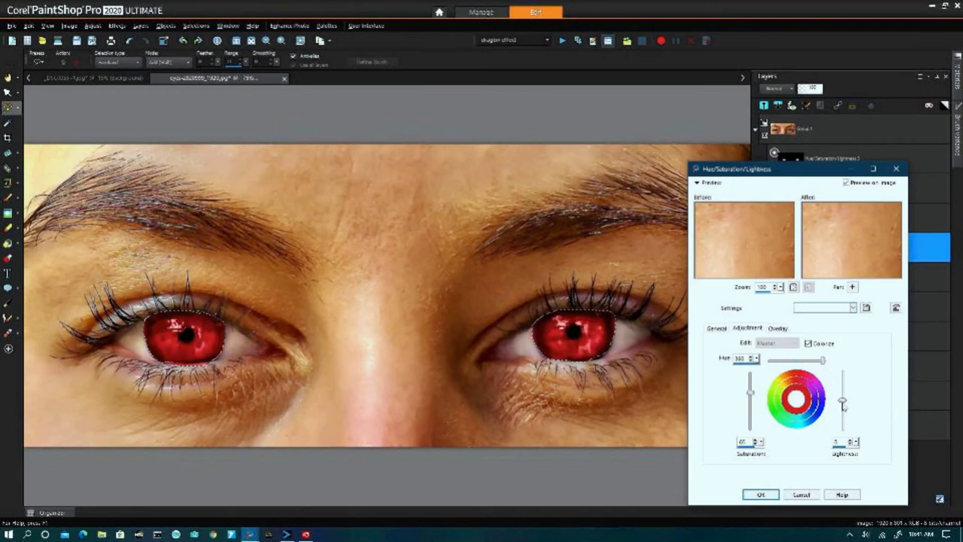
pyautogui.moveTo(843, 399); pyautogui.dragTo(842, 407)
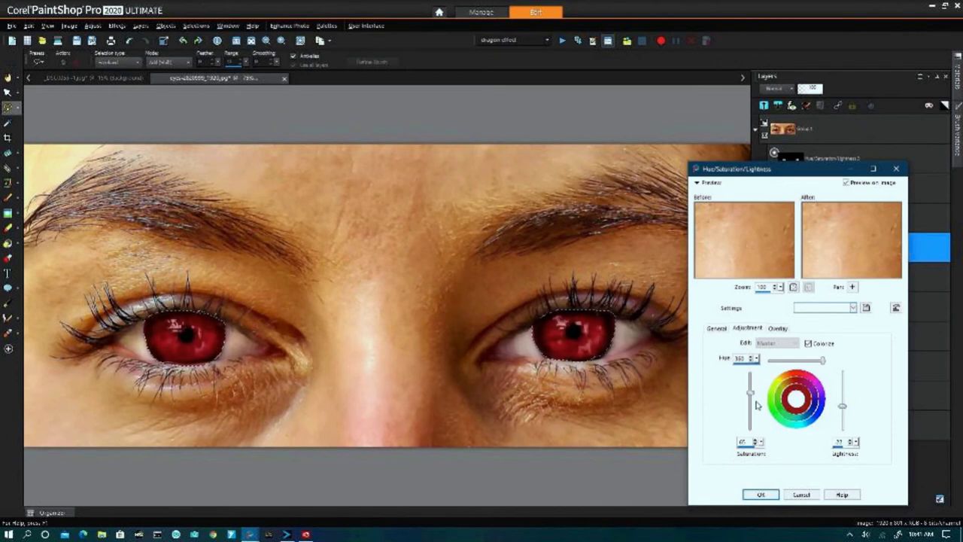
pyautogui.click(761, 495)
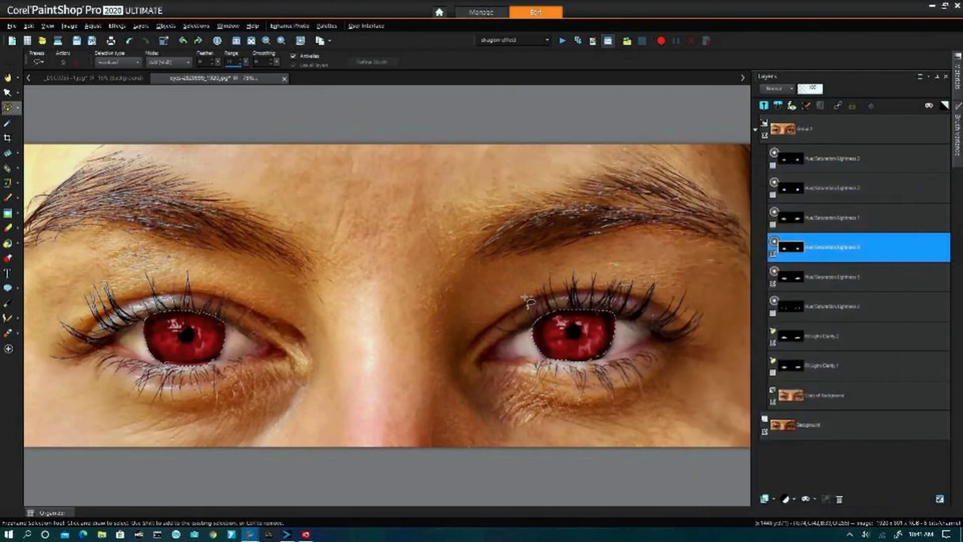
# Step: Deselect the irises and soften the red iris layer's mask using Gaussian Blur with the last used radius
pyautogui.press('ctrl')
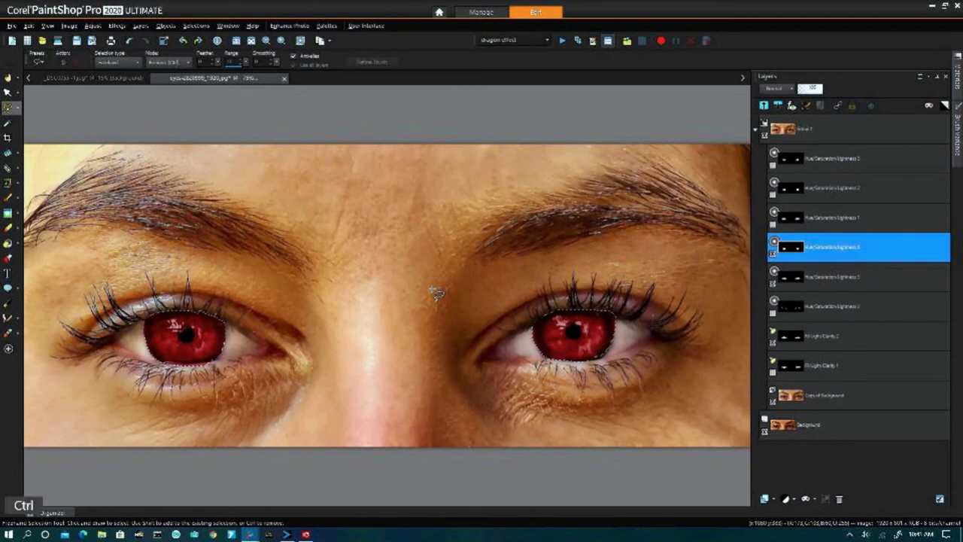
pyautogui.hotkey('ctrl', 'd')
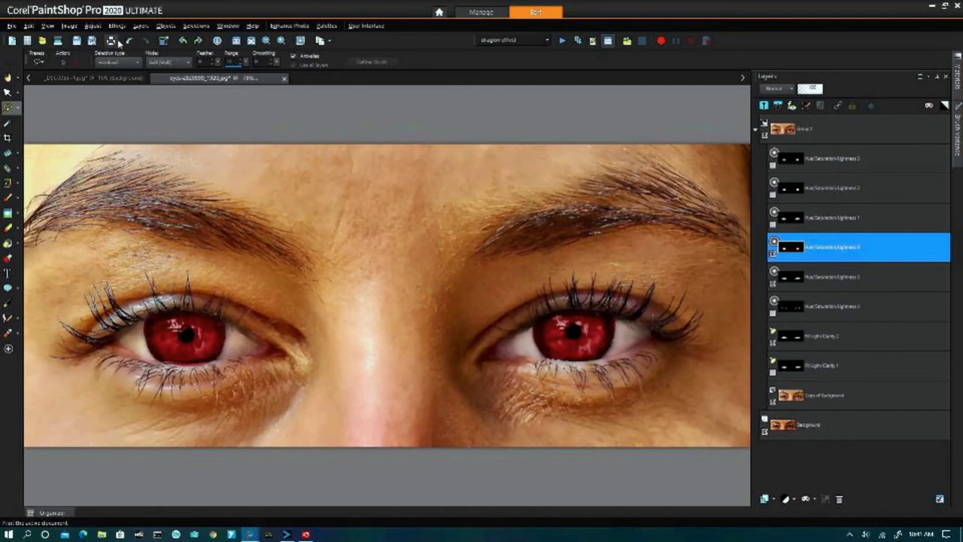
pyautogui.click(93, 25)
pyautogui.moveTo(126, 198)
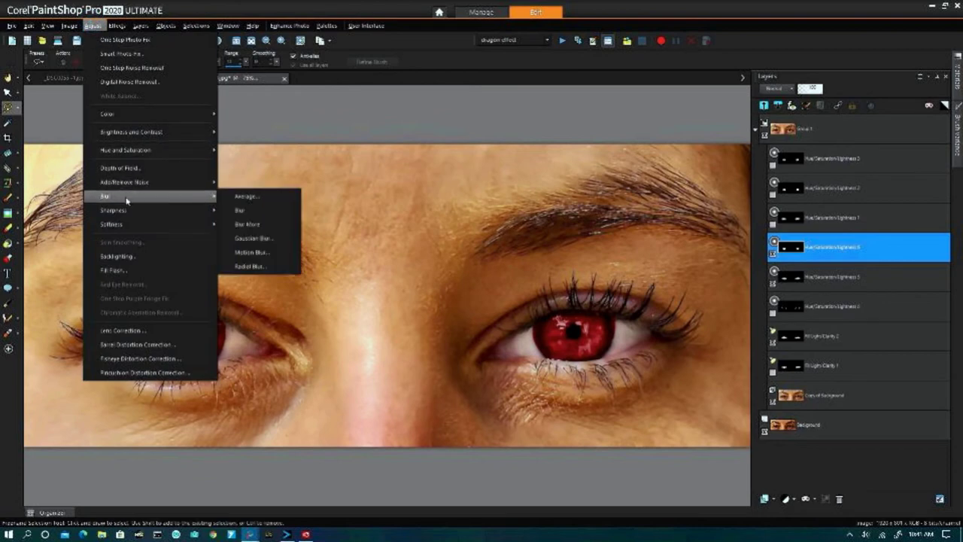
pyautogui.click(253, 238)
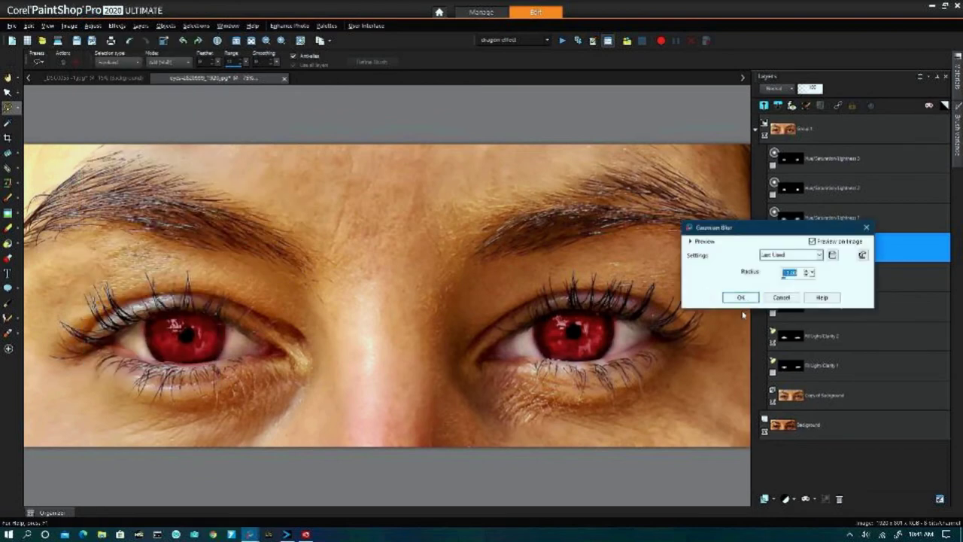
pyautogui.click(740, 297)
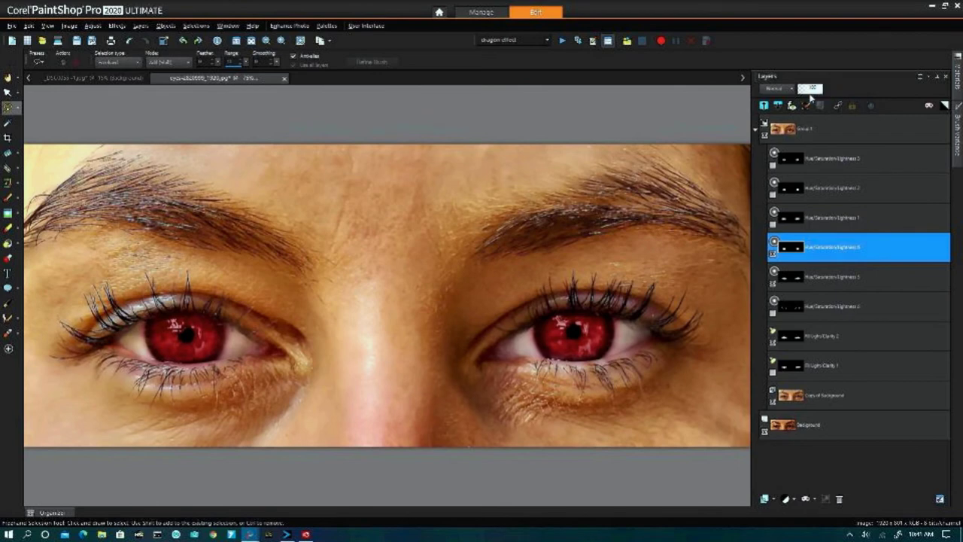
# Step: Lower the red iris layer's opacity, compare the eyes with it off and on, and leave the layer hidden
pyautogui.moveTo(822, 91); pyautogui.dragTo(812, 89)
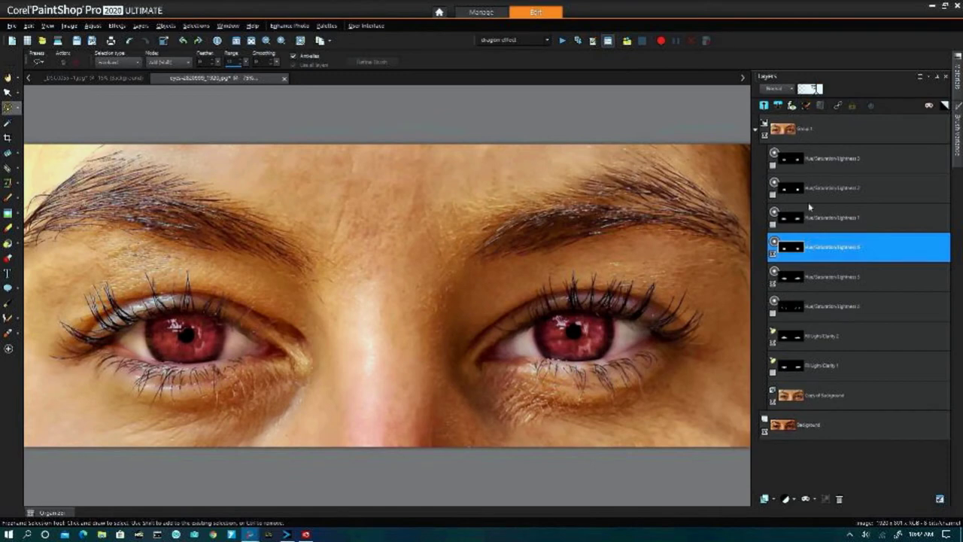
pyautogui.click(774, 242)
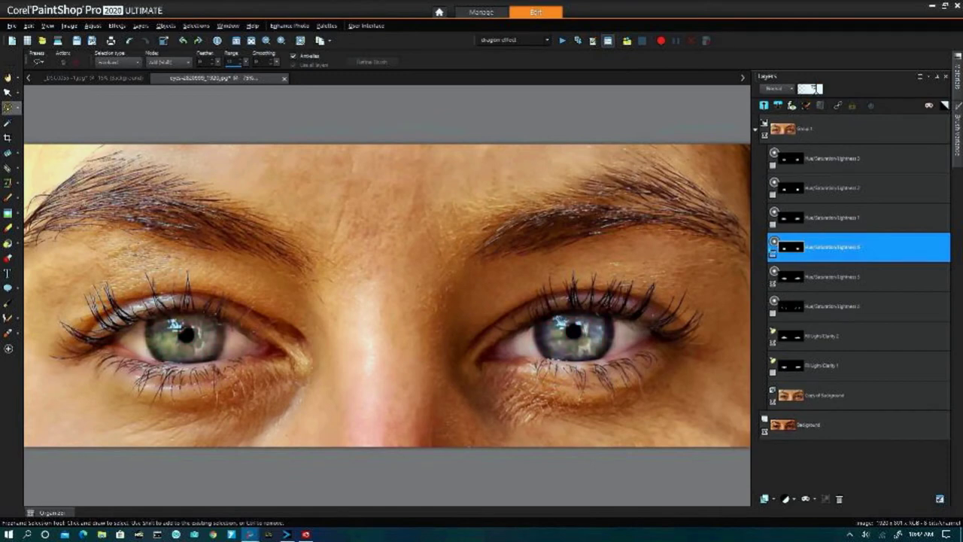
pyautogui.click(774, 242)
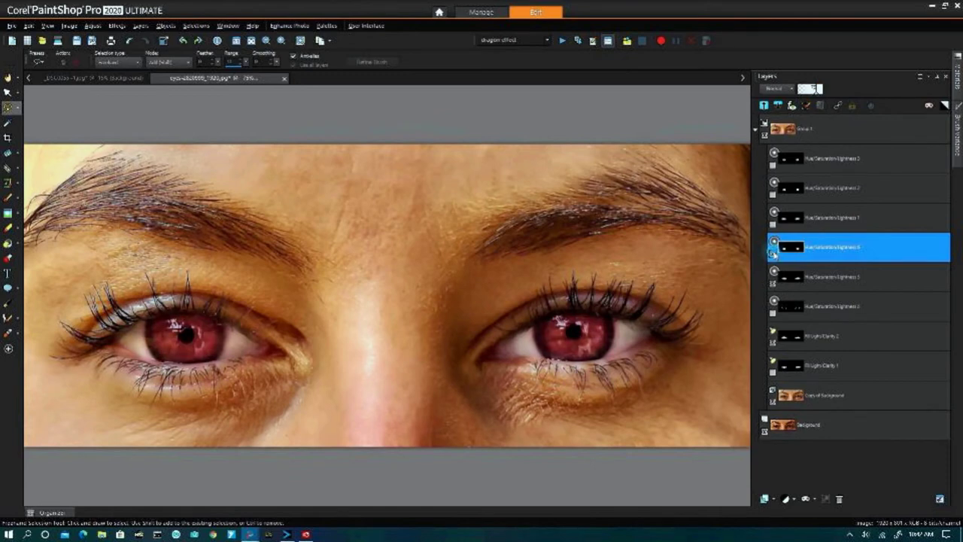
pyautogui.click(774, 242)
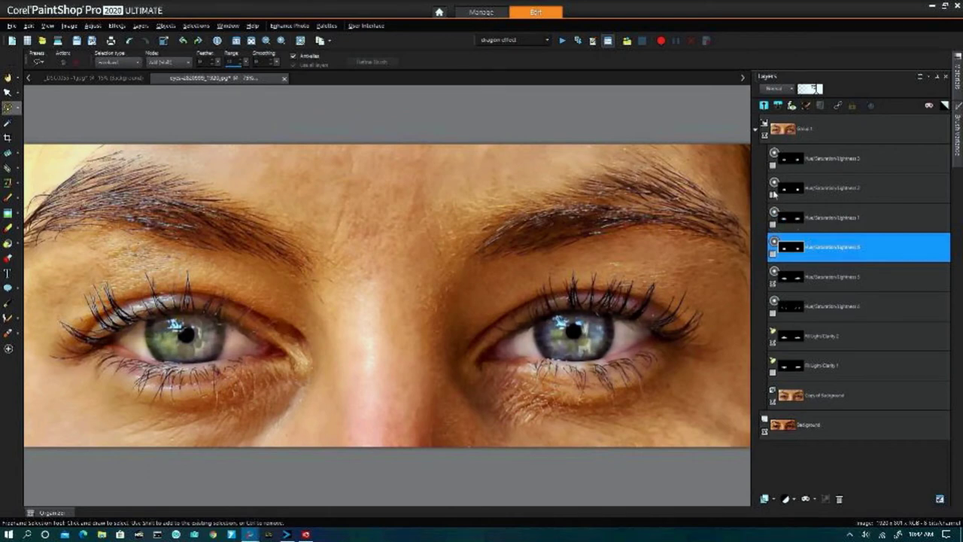
# Step: Preview the Hue/Saturation/Lightness 2 layer, show the Hue/Saturation/Lightness 3 layer instead, and compare the portrait with Group 1 off and on
pyautogui.click(774, 192)
pyautogui.click(773, 192)
pyautogui.click(772, 166)
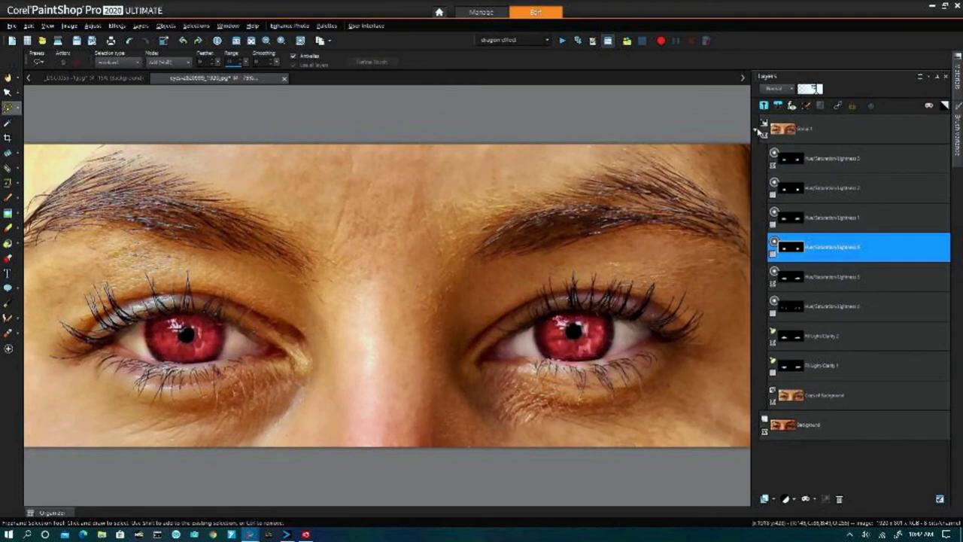
pyautogui.click(786, 130)
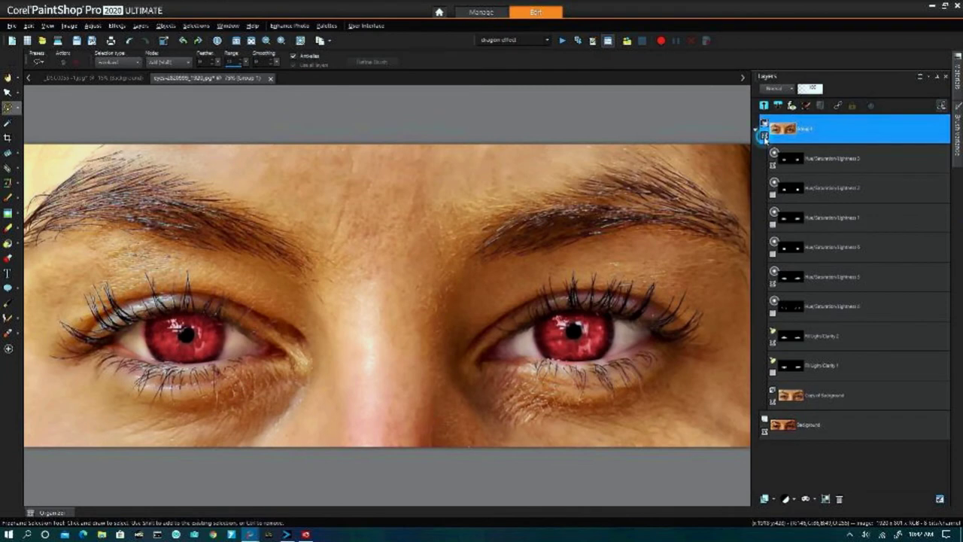
pyautogui.click(763, 125)
pyautogui.click(763, 125)
# Step: Switch to the yellow hibiscus photo and duplicate its background layer
pyautogui.click(105, 78)
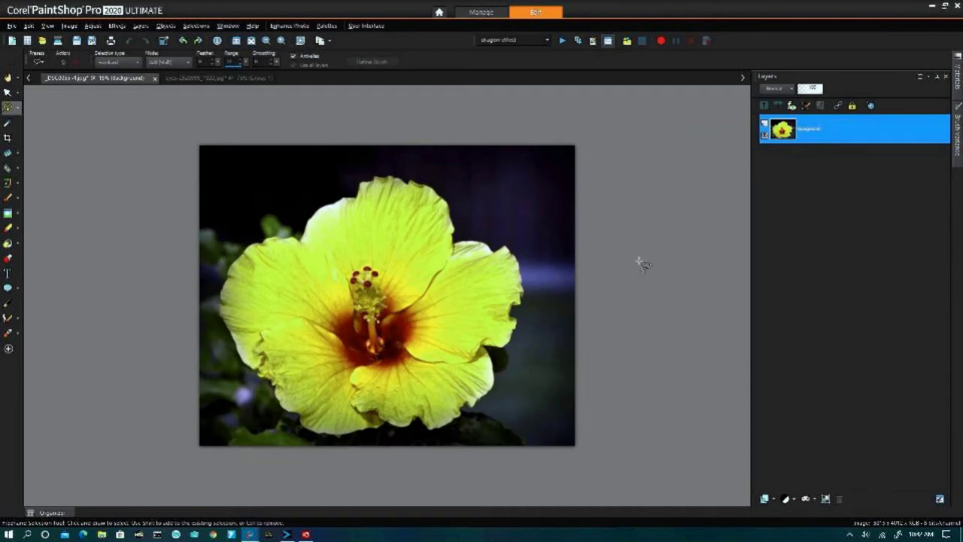
pyautogui.rightClick(828, 131)
pyautogui.click(840, 153)
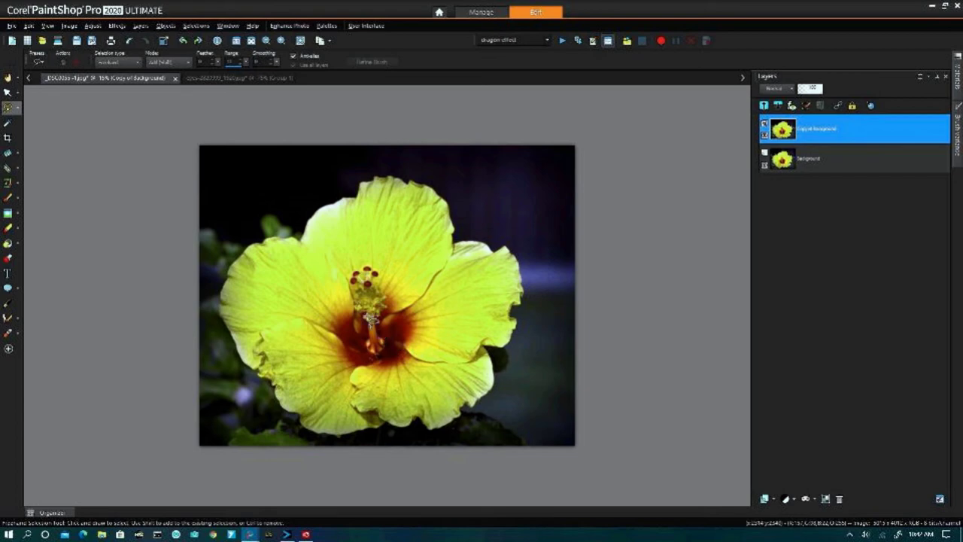
# Step: Add a Hue/Saturation/Lightness adjustment layer above the copied background and set the Reds to hue 180 and saturation 100
pyautogui.click(786, 498)
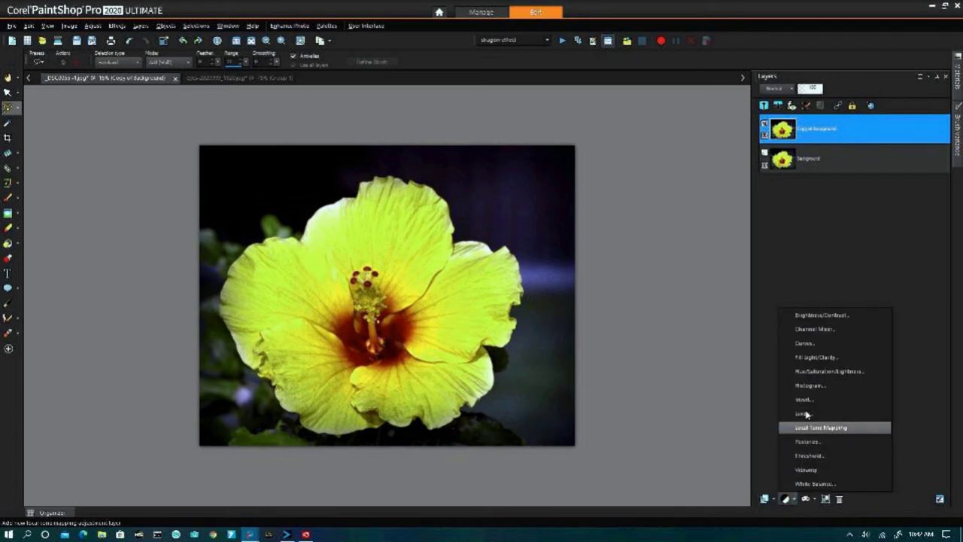
pyautogui.click(810, 376)
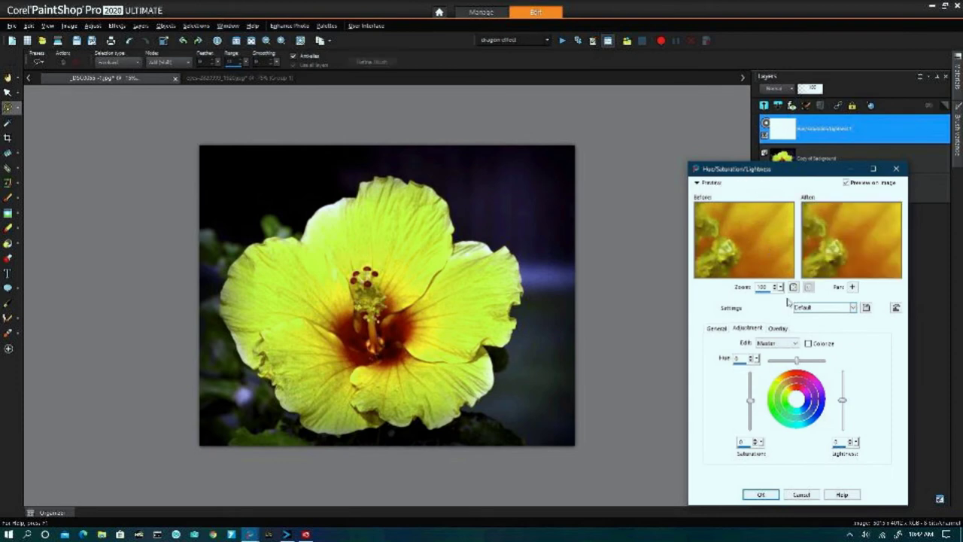
pyautogui.click(794, 345)
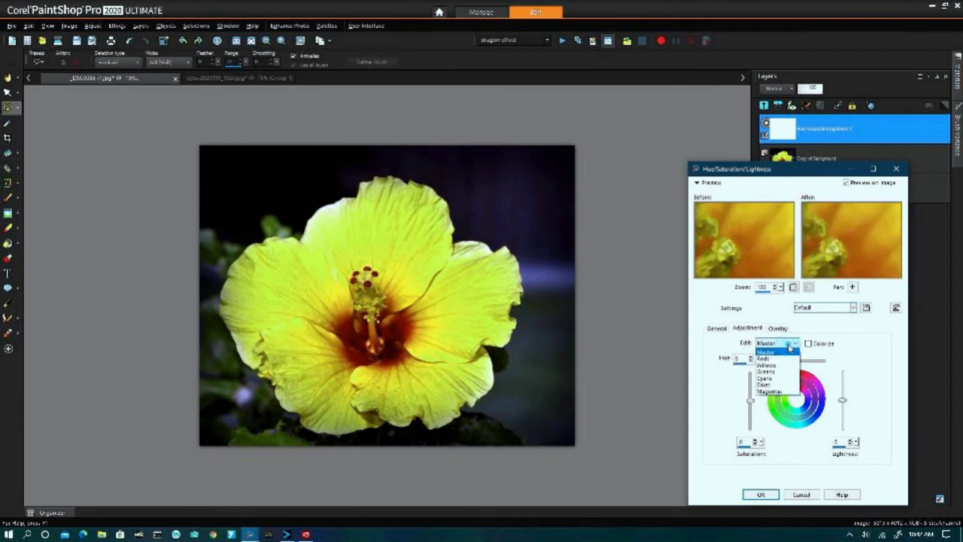
pyautogui.click(774, 359)
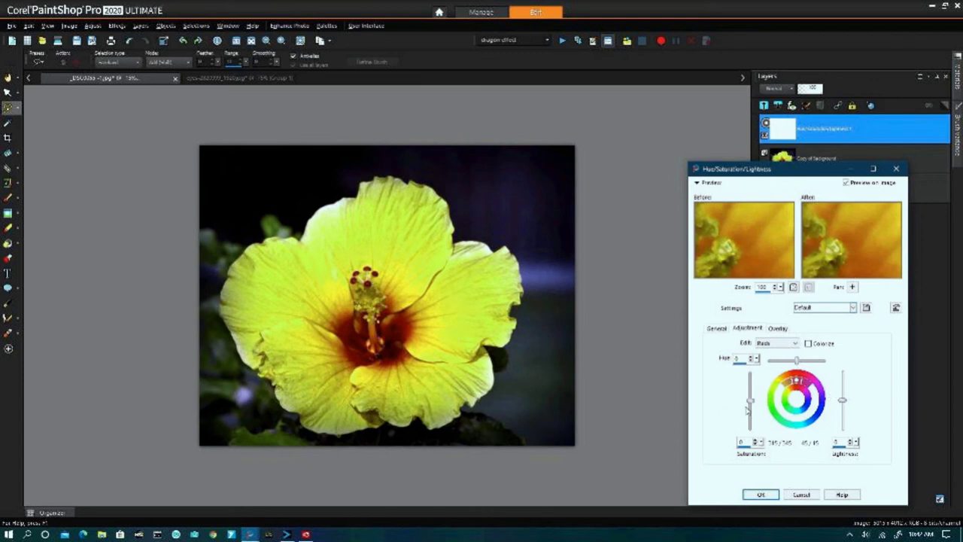
pyautogui.moveTo(750, 402); pyautogui.dragTo(826, 361)
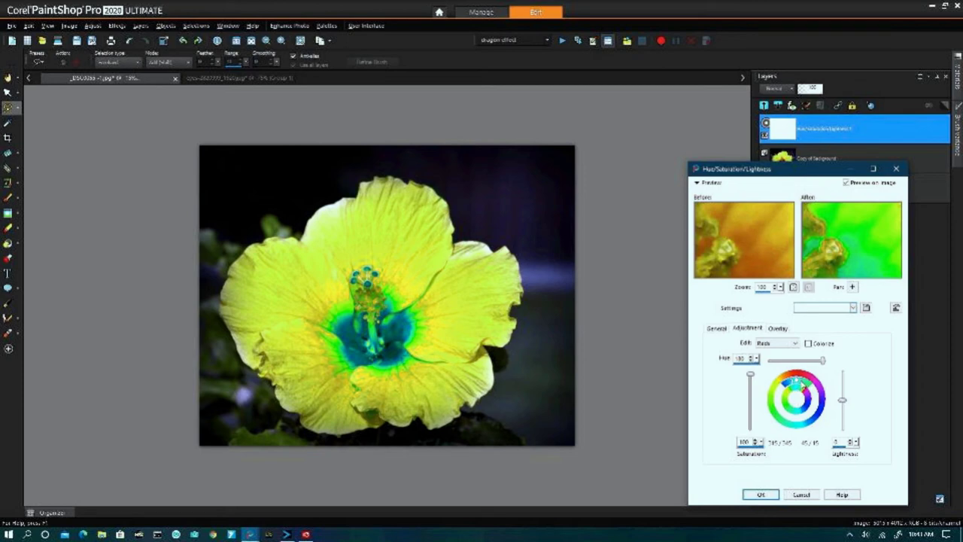
# Step: Try wider and narrower Reds ranges on the color ring, limiting the recoloring to the flower's center
pyautogui.moveTo(801, 384); pyautogui.dragTo(792, 383)
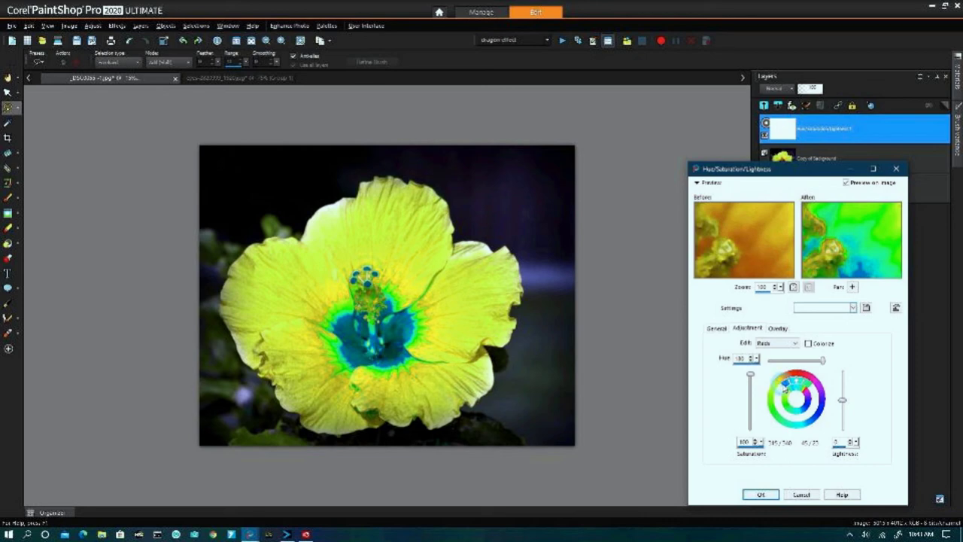
pyautogui.click(779, 391)
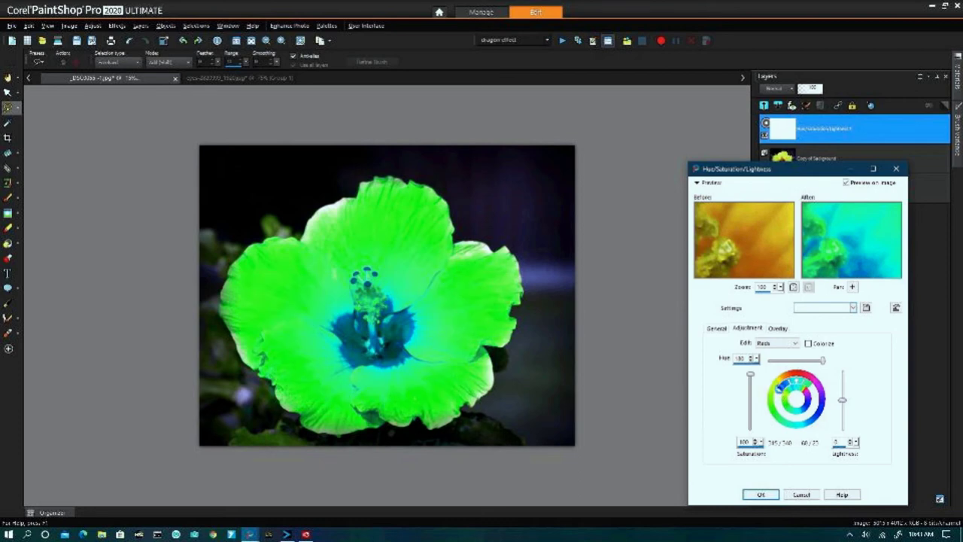
pyautogui.click(781, 387)
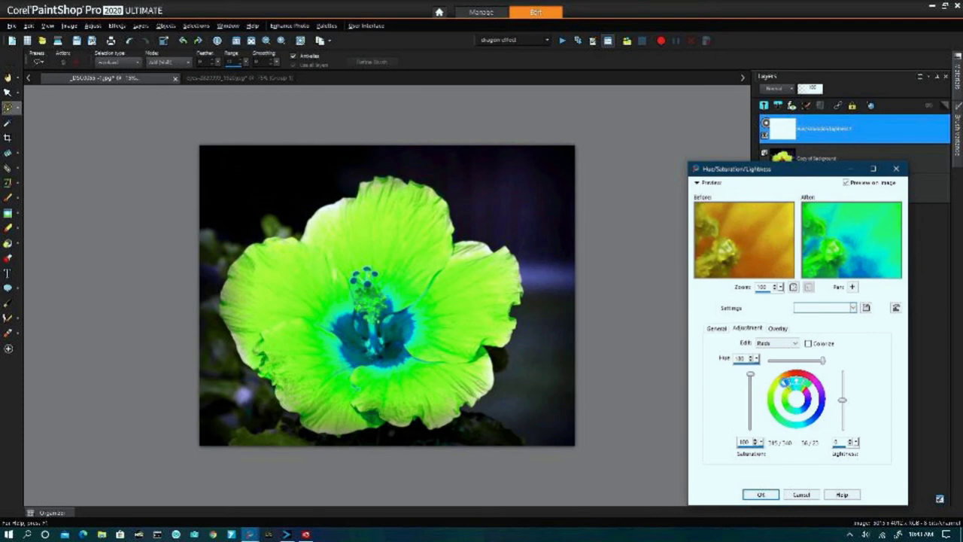
pyautogui.click(783, 383)
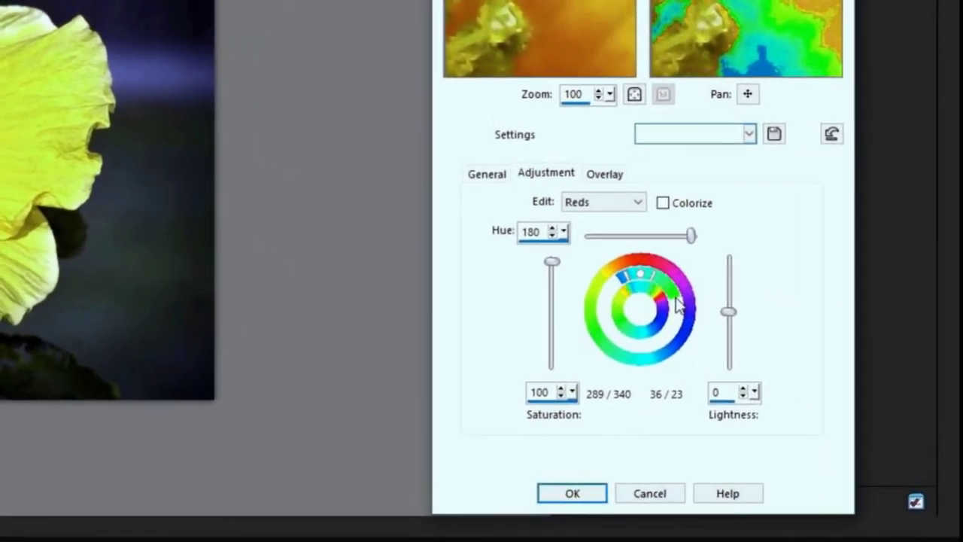
pyautogui.moveTo(686, 307); pyautogui.dragTo(672, 278)
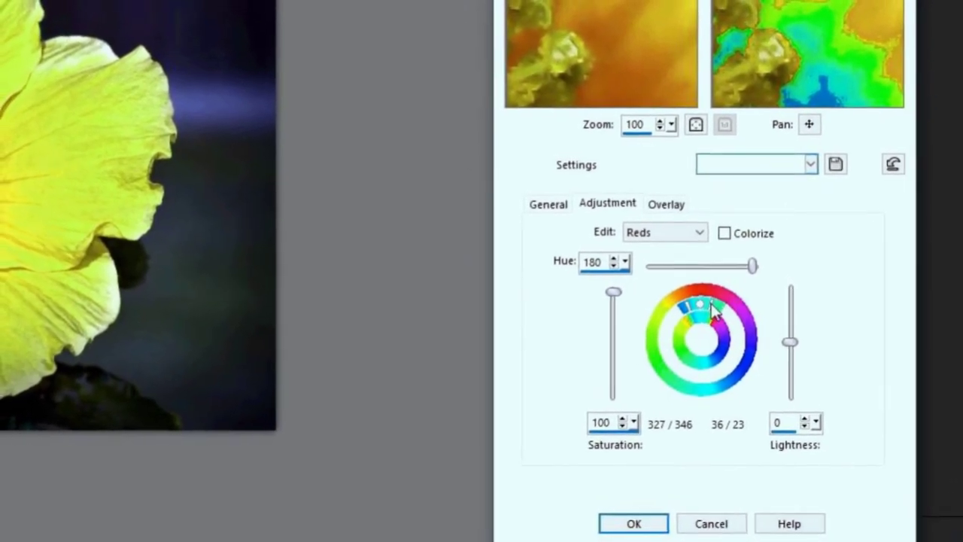
pyautogui.moveTo(713, 309); pyautogui.dragTo(735, 326)
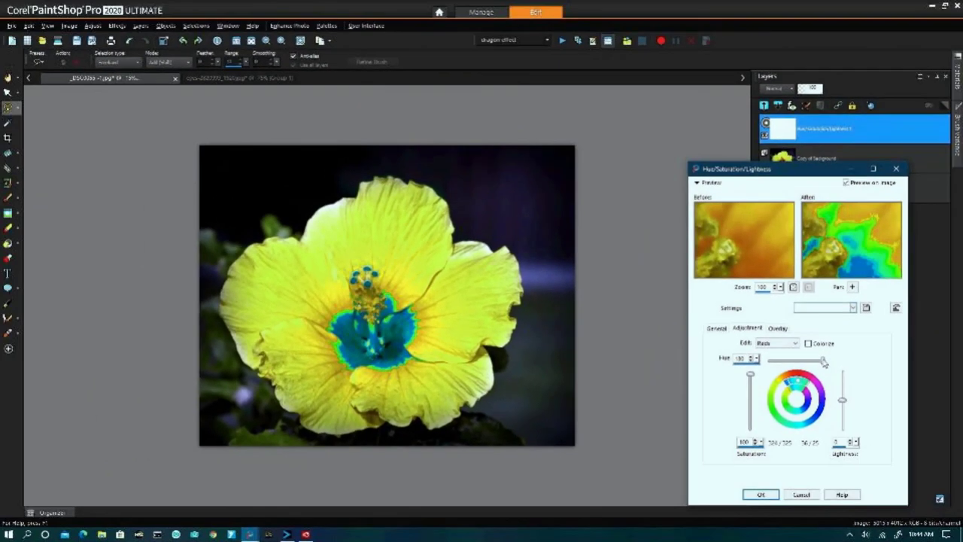
# Step: Try green hue shifts, readjust the Reds range, and set the Reds to saturation 55 and hue -87 for a purple center
pyautogui.moveTo(830, 349); pyautogui.dragTo(825, 356)
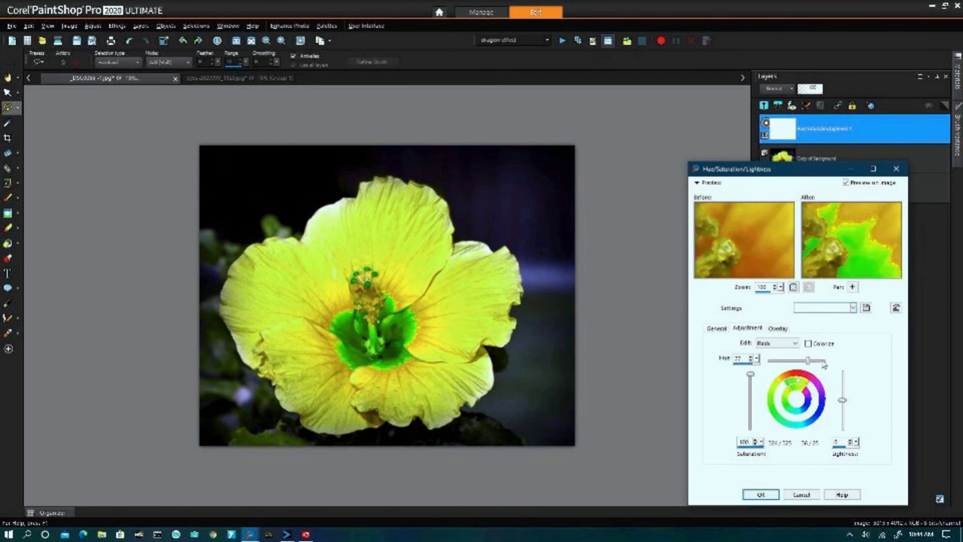
pyautogui.moveTo(807, 363); pyautogui.dragTo(803, 367)
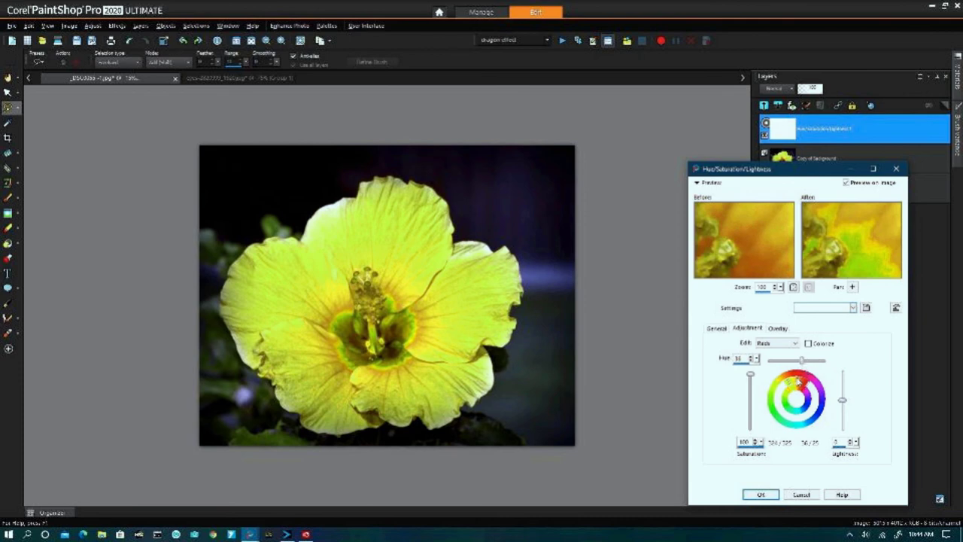
pyautogui.moveTo(799, 382); pyautogui.dragTo(794, 378)
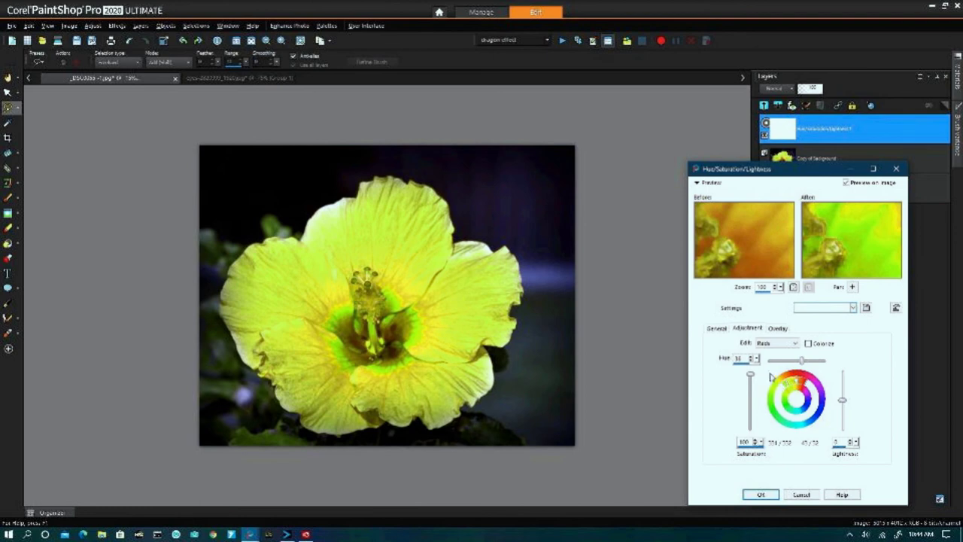
pyautogui.moveTo(750, 374); pyautogui.dragTo(753, 382)
pyautogui.moveTo(802, 363); pyautogui.dragTo(782, 361)
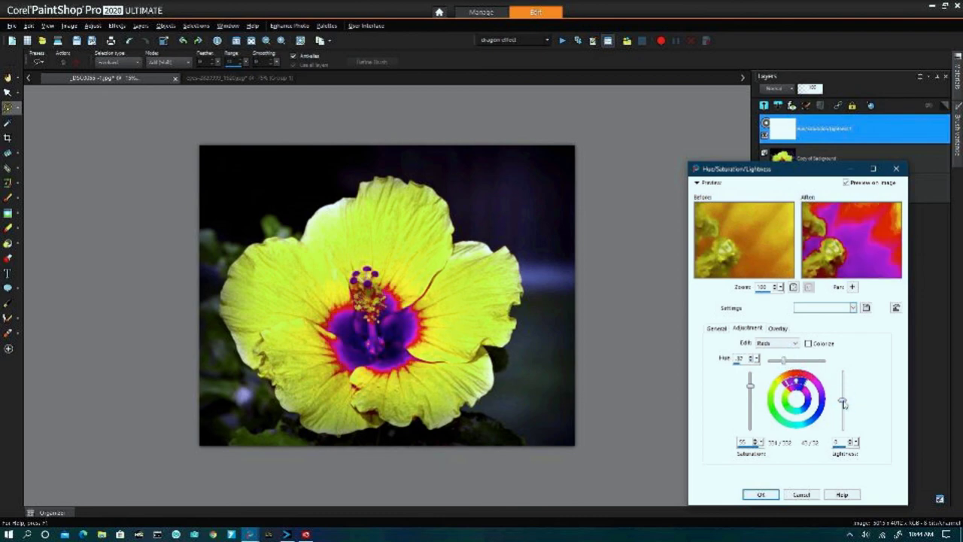
# Step: Try darker and lighter Reds, settle the lightness slightly below zero, and apply the Hue/Saturation/Lightness adjustment
pyautogui.moveTo(842, 402); pyautogui.dragTo(843, 409)
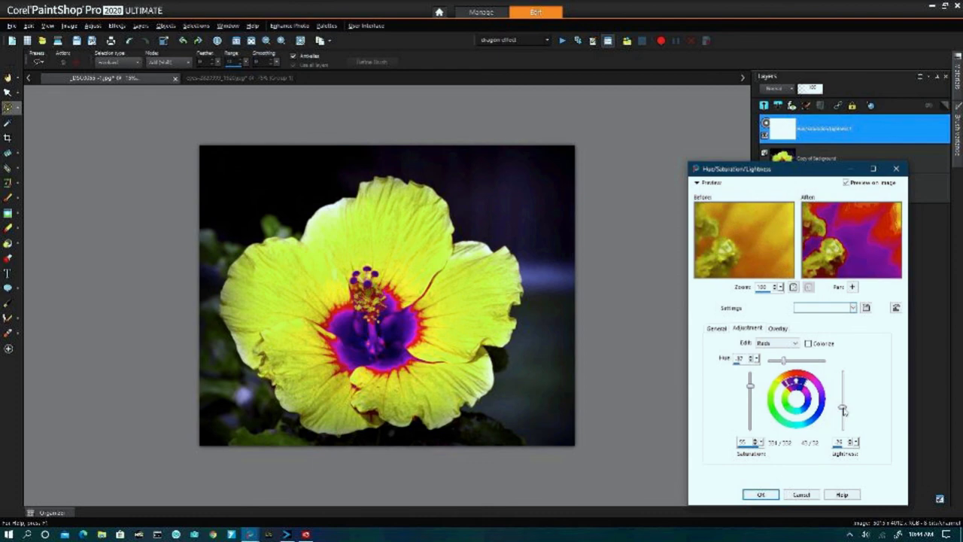
pyautogui.moveTo(843, 410); pyautogui.dragTo(842, 391)
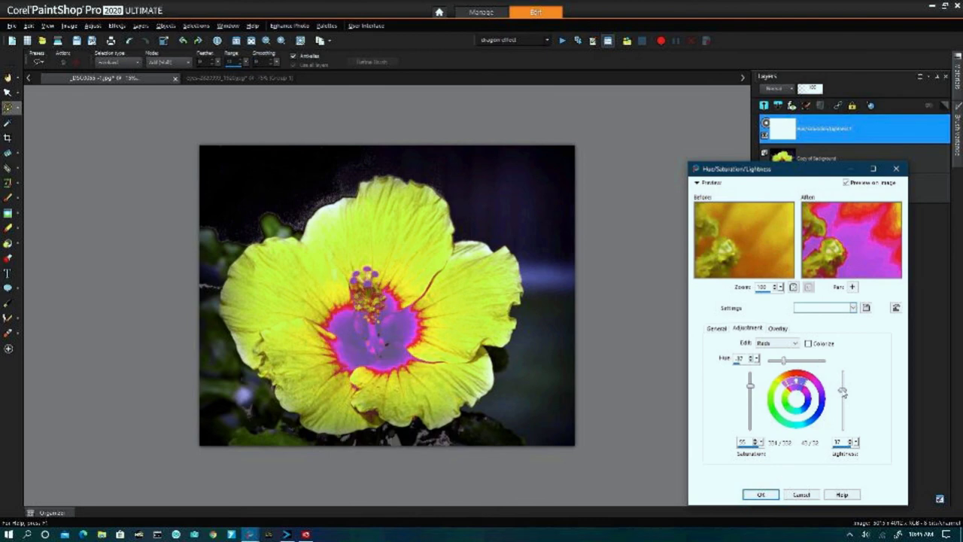
pyautogui.moveTo(843, 391); pyautogui.dragTo(840, 399)
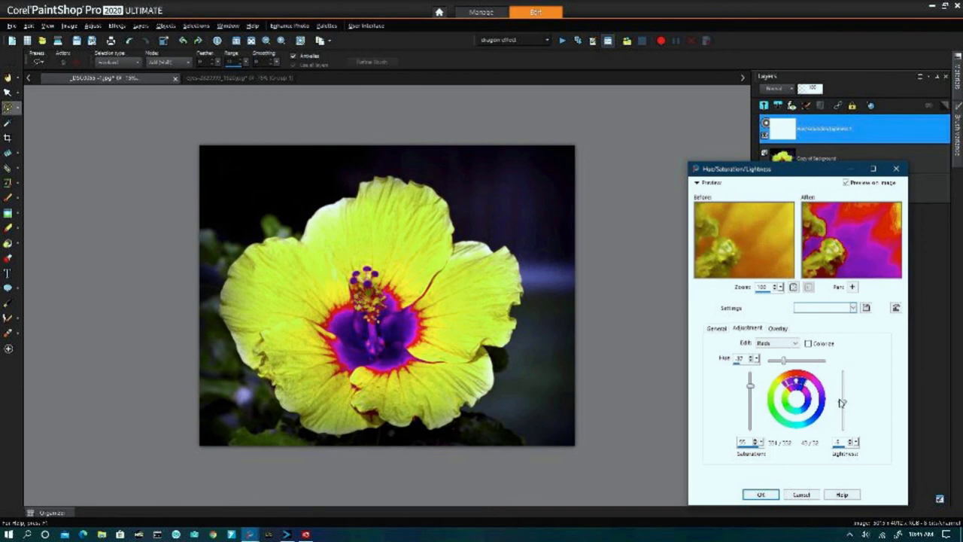
pyautogui.click(761, 493)
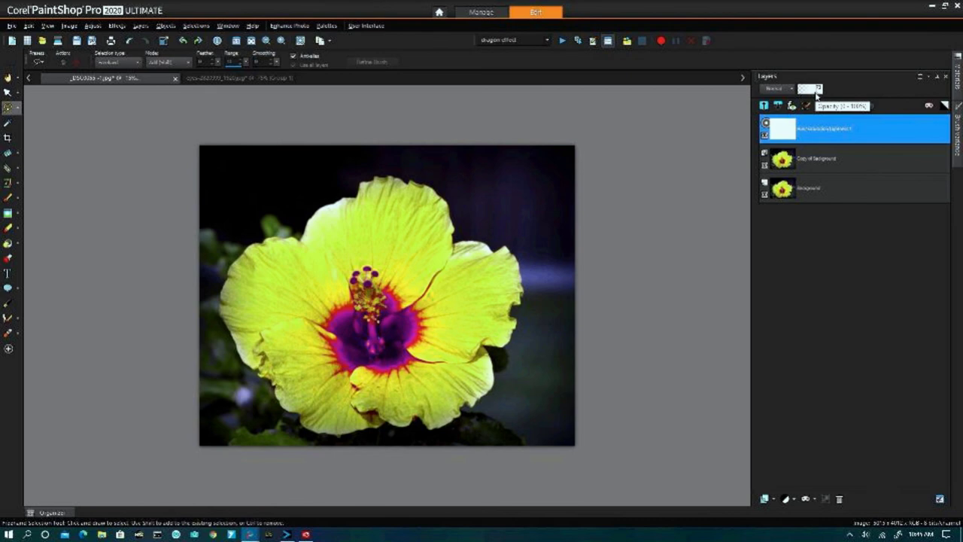
# Step: Lower the hibiscus adjustment layer's opacity and compare the flower with the layer off and on, leaving it visible
pyautogui.click(811, 89)
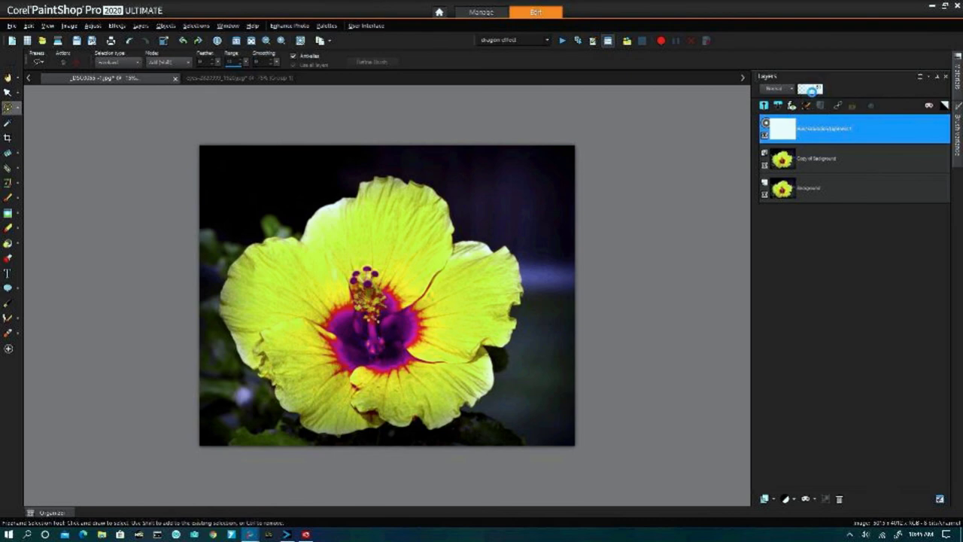
pyautogui.moveTo(811, 89); pyautogui.dragTo(805, 91)
pyautogui.click(765, 125)
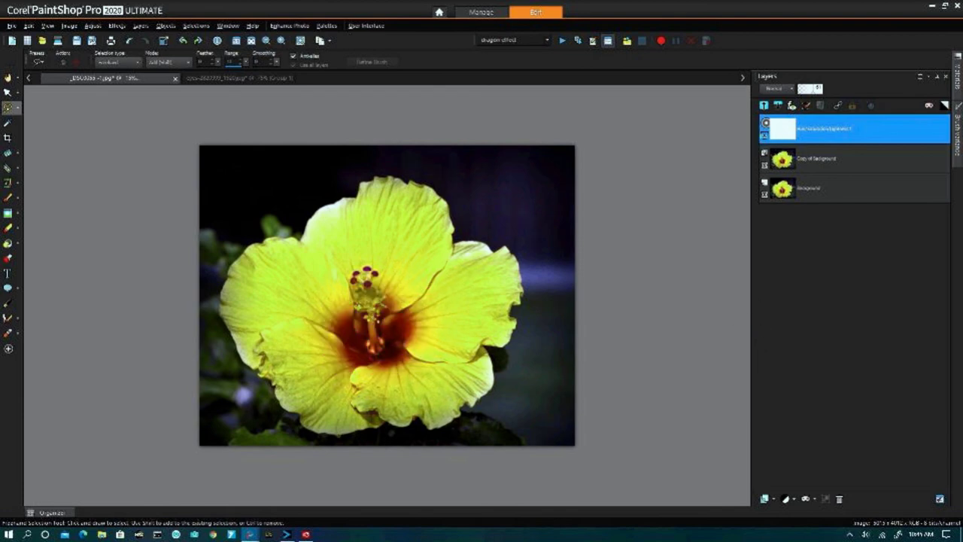
pyautogui.click(765, 125)
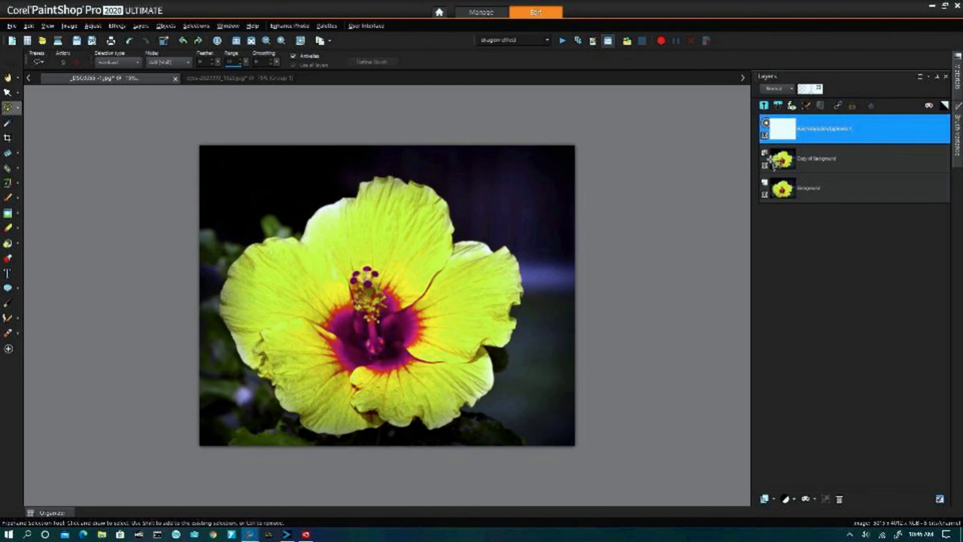
pyautogui.click(765, 125)
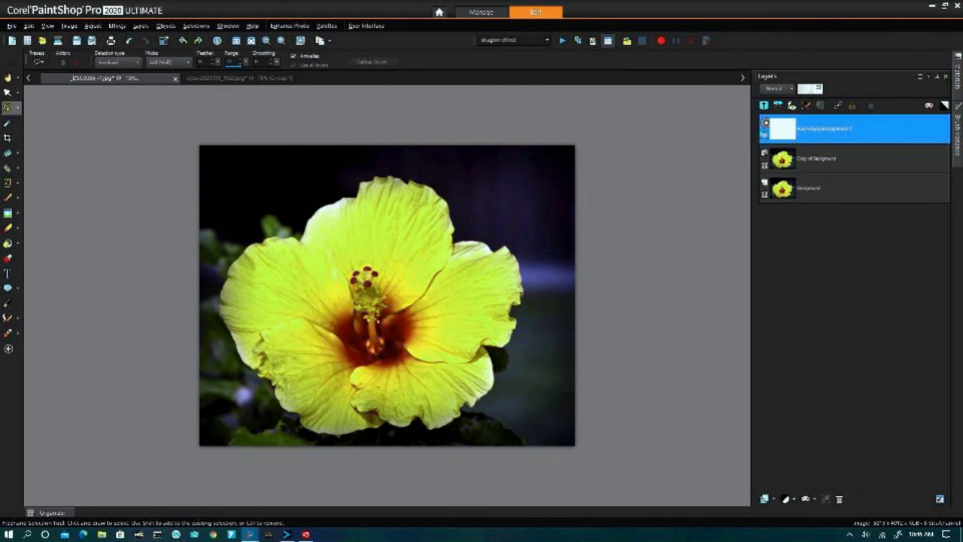
pyautogui.click(765, 125)
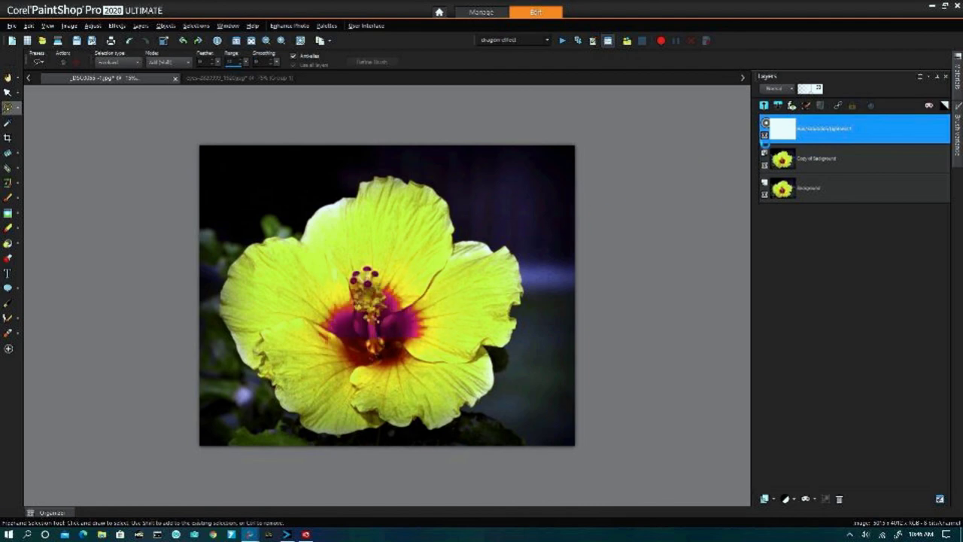